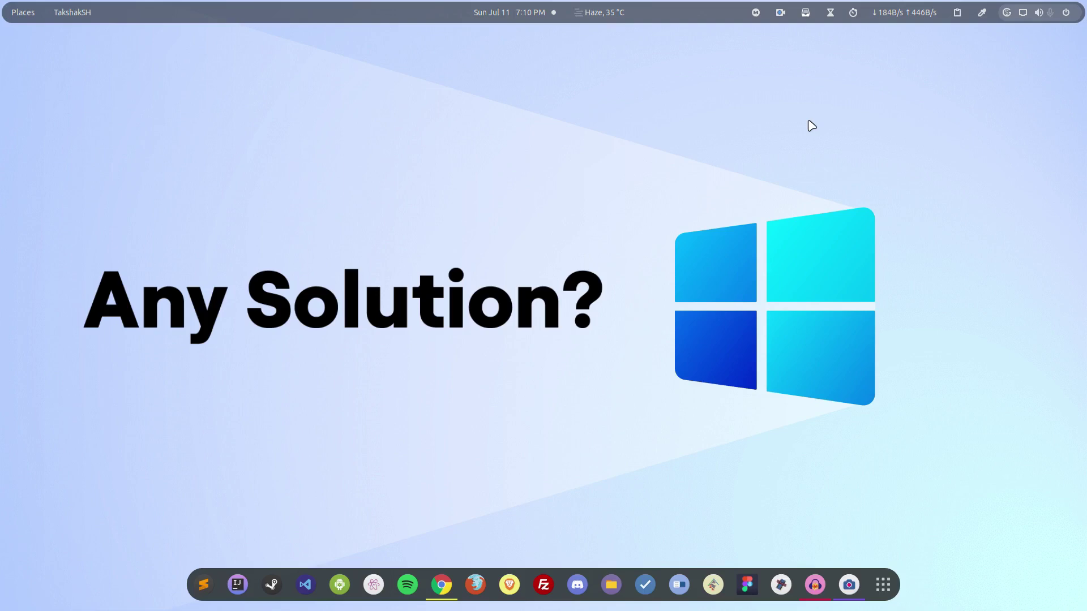
Restore the Chrome window showing the jstaf/onedriver GitHub repository page
left_click(430, 594)
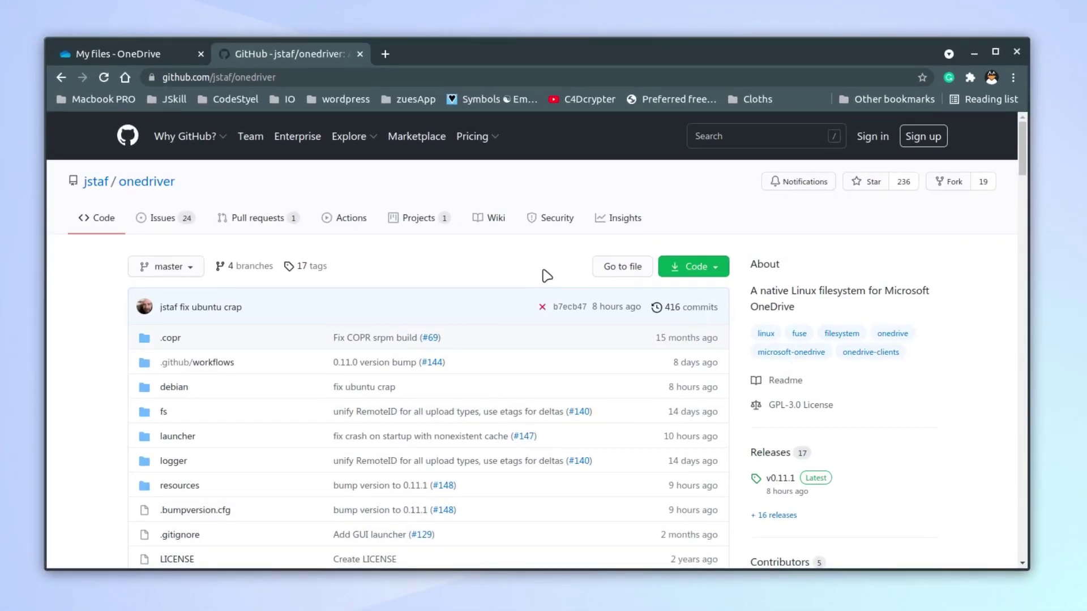
Scroll the jstaf/onedriver page down past the file list to the README
scroll(679, 393, "down", 5)
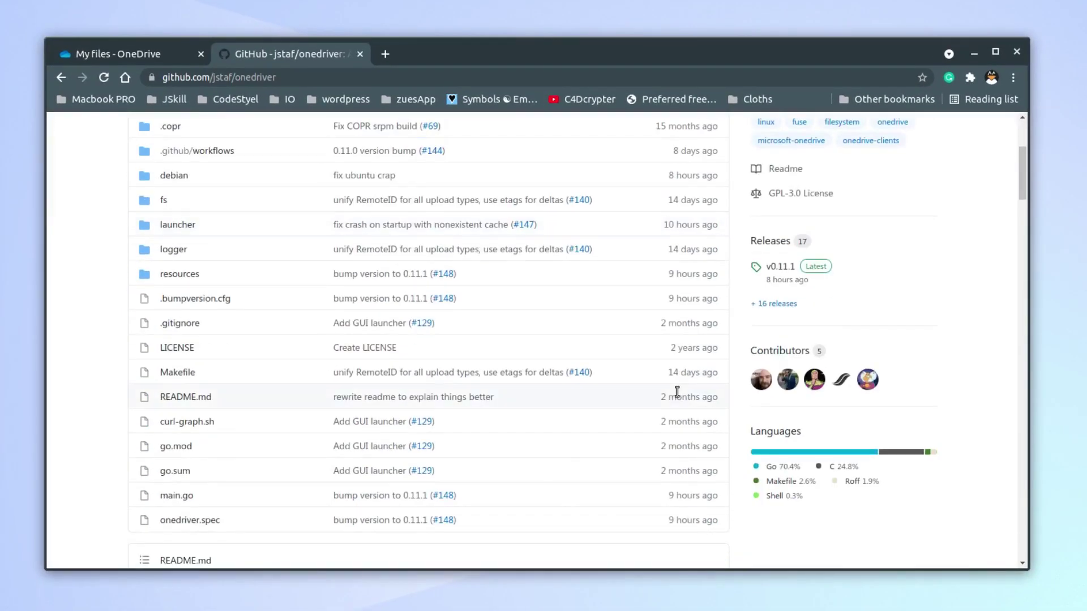
scroll(676, 396, "down", 5)
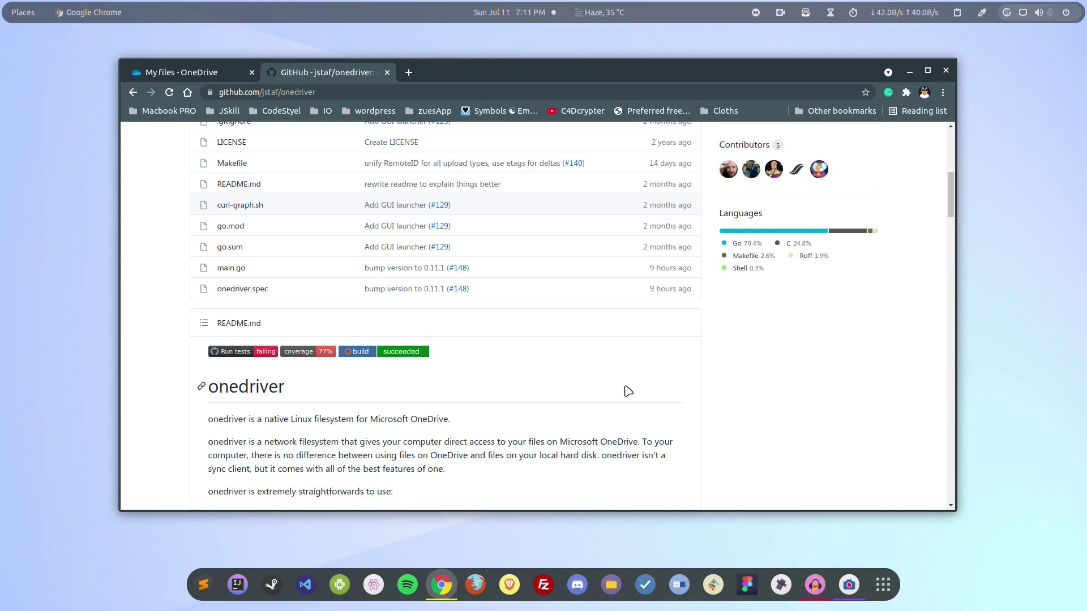
Read the README's Quick start section and select the three Ubuntu apt install commands
scroll(628, 390, "down", 10)
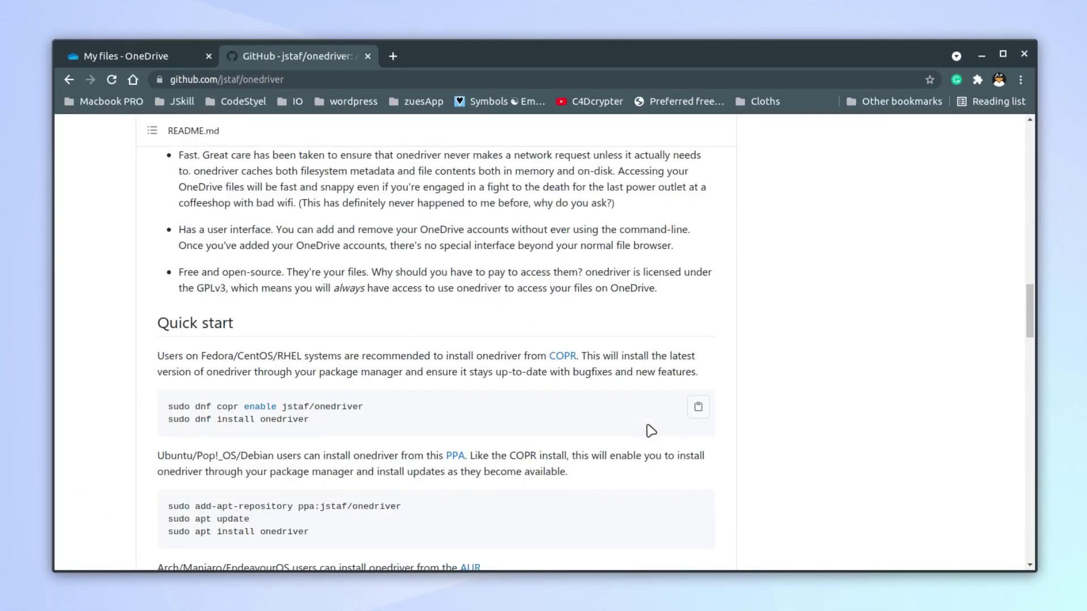
scroll(651, 431, "down", 4)
scroll(651, 431, "up", 1)
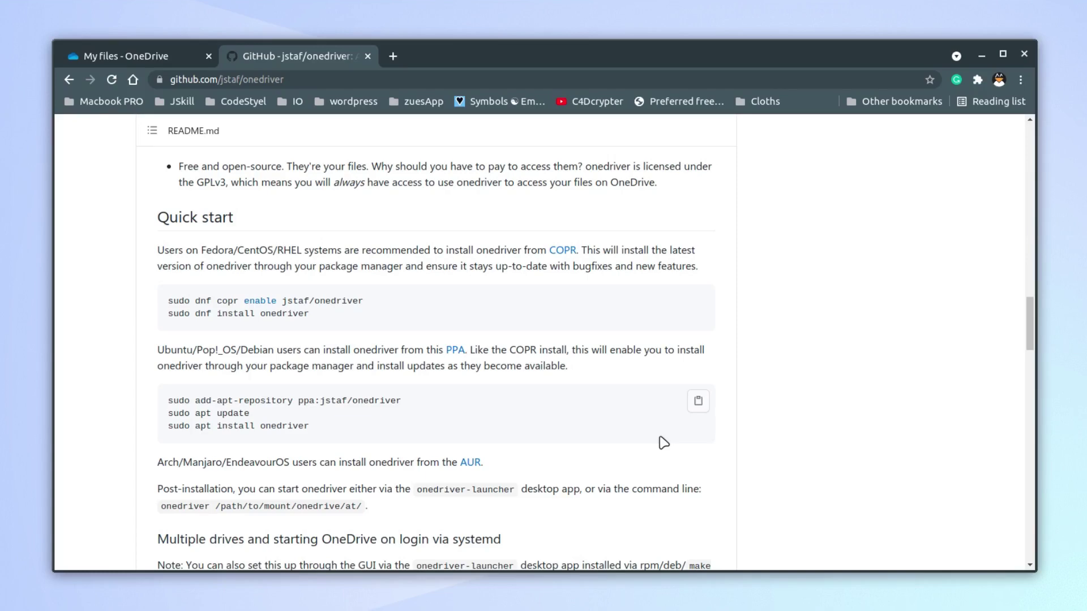
scroll(664, 442, "down", 10)
scroll(664, 429, "up", 5)
scroll(665, 429, "up", 8)
scroll(634, 407, "down", 2)
double_click(289, 250)
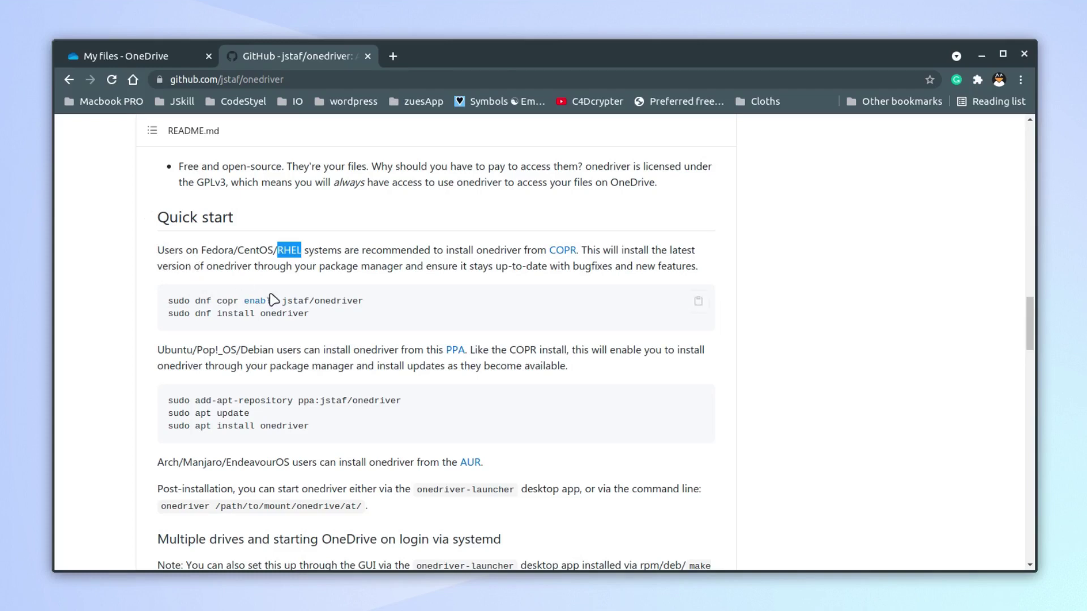
double_click(284, 315)
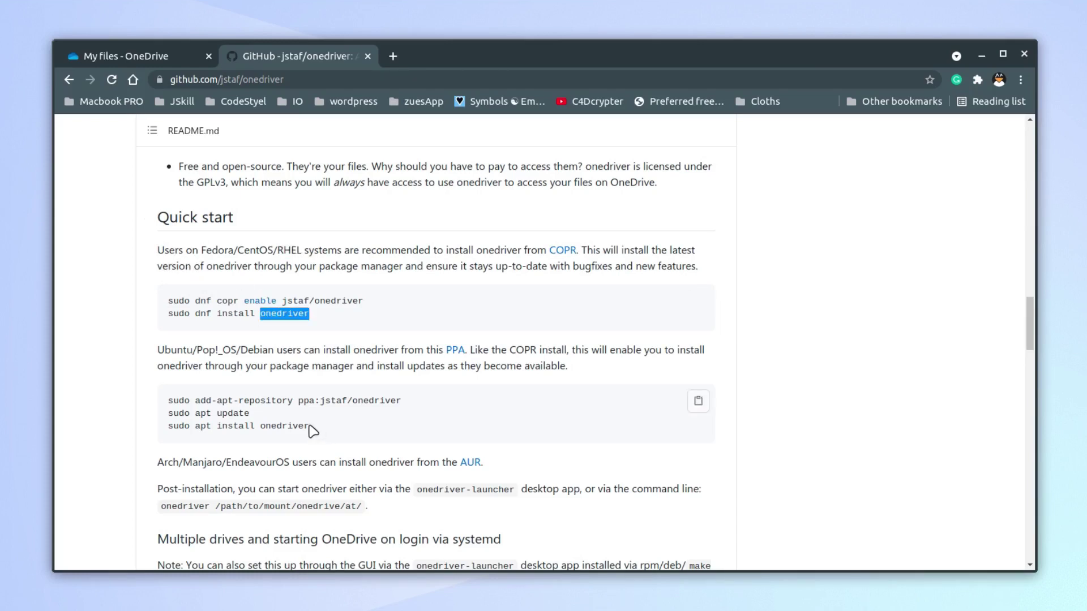
triple_click(335, 402)
left_click_drag(322, 431, 168, 401)
scroll(360, 466, "down", 2)
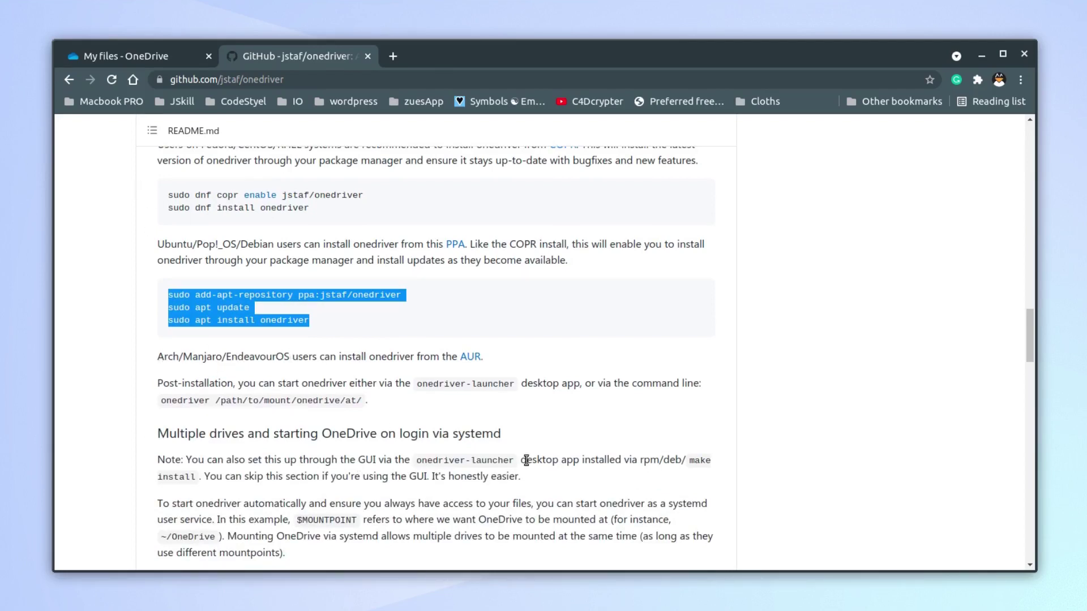
Open the AUR onedriver package link in a new tab and view it
right_click(477, 360)
left_click(513, 370)
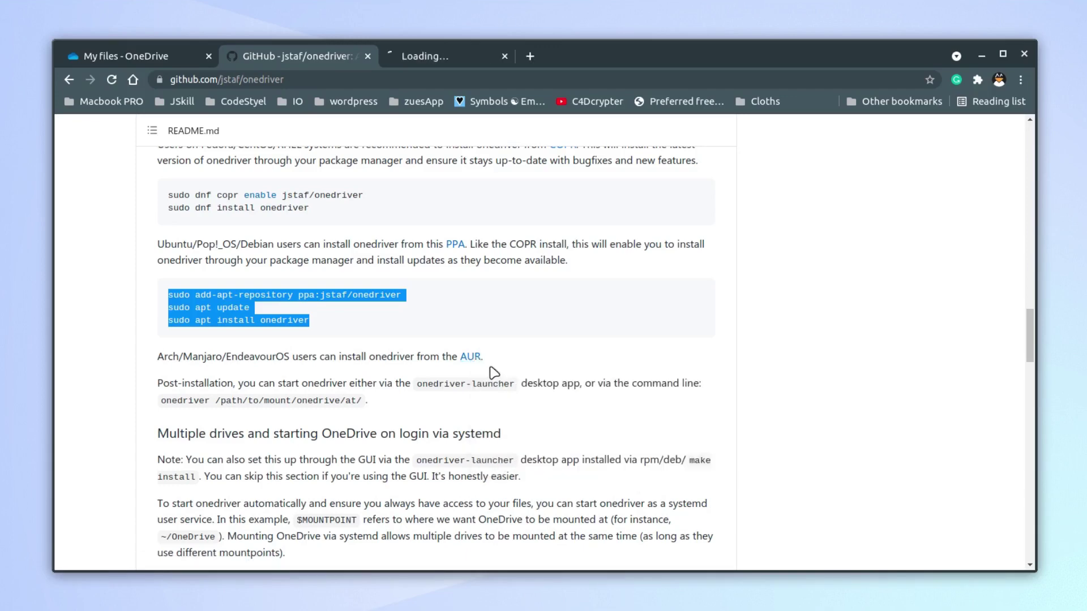
left_click(462, 52)
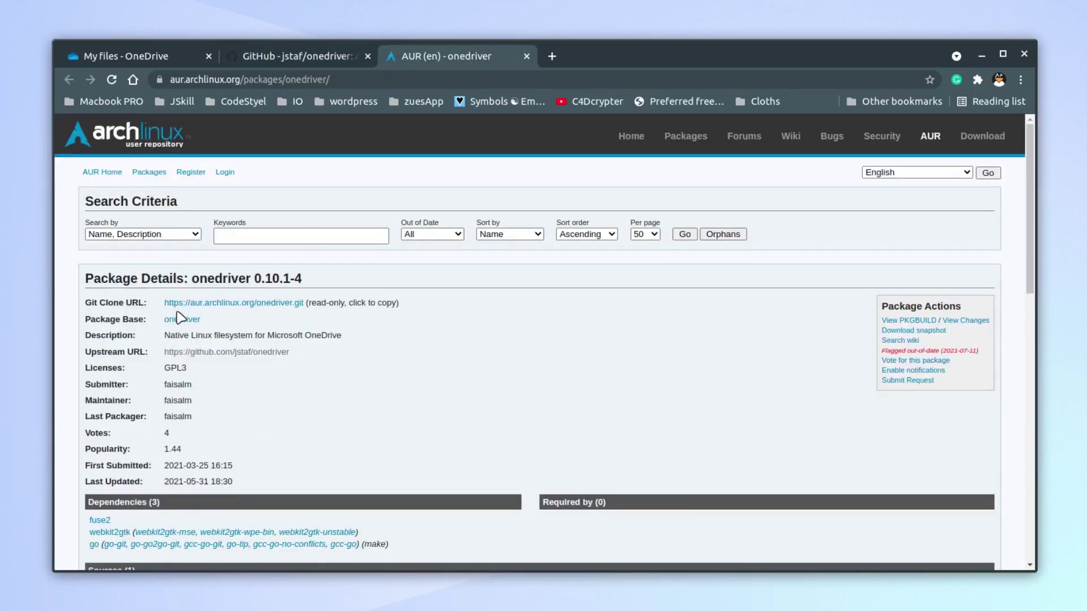
Back on the README, select only the add-apt-repository command line
left_click(266, 55)
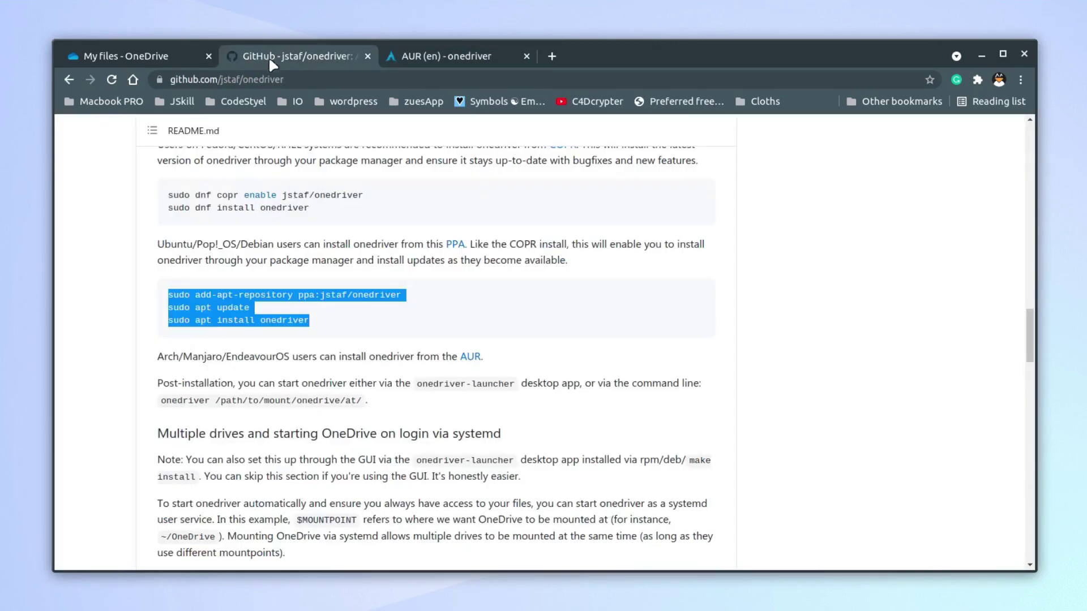
left_click(473, 310)
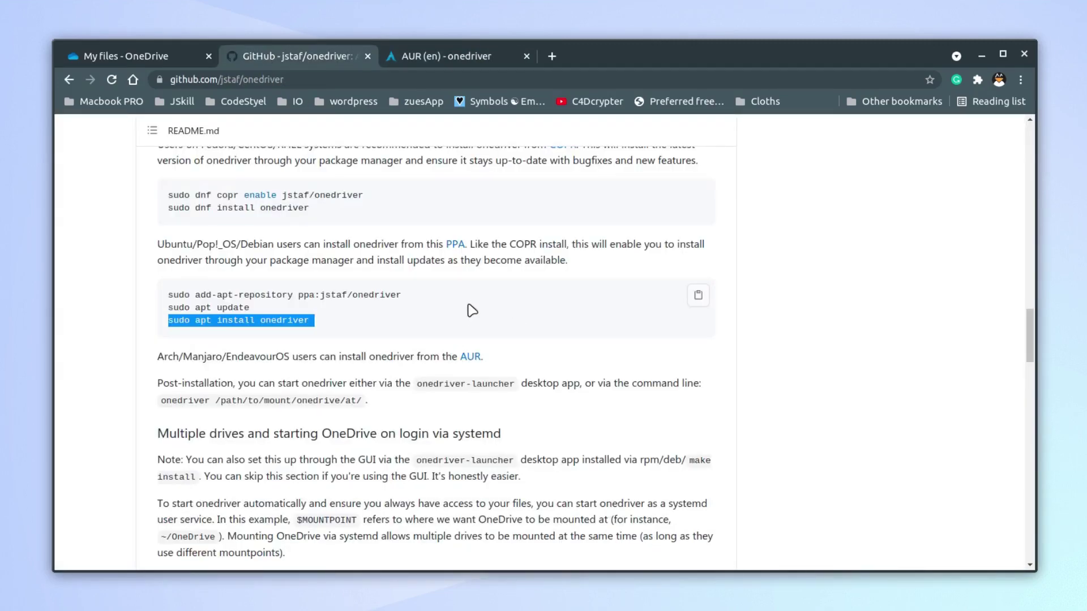
triple_click(348, 294)
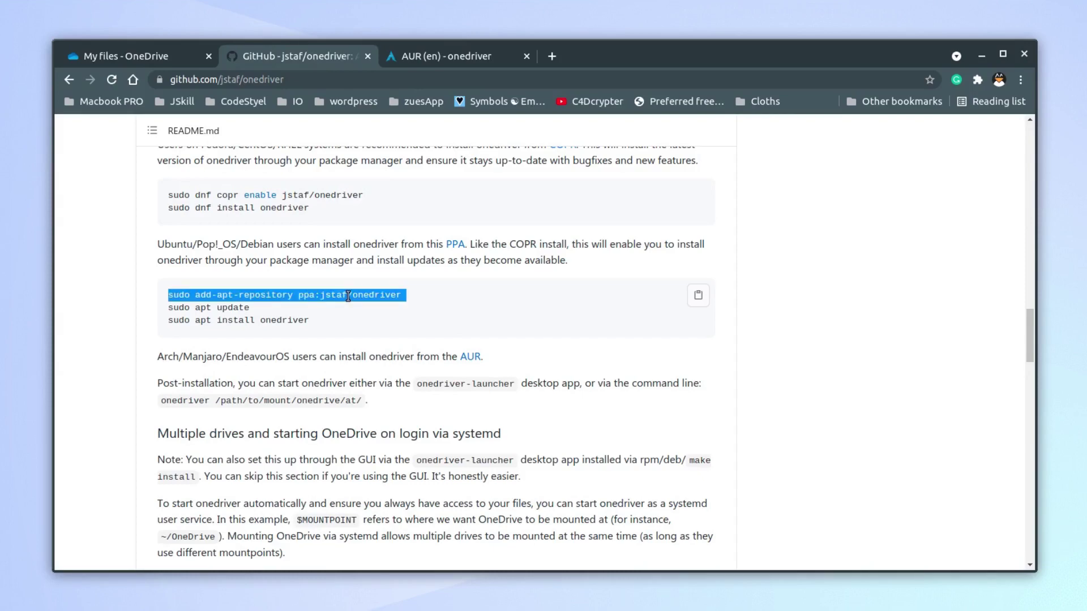
Launch Terminal from the app search using 'ter'
key("super")
type("ter")
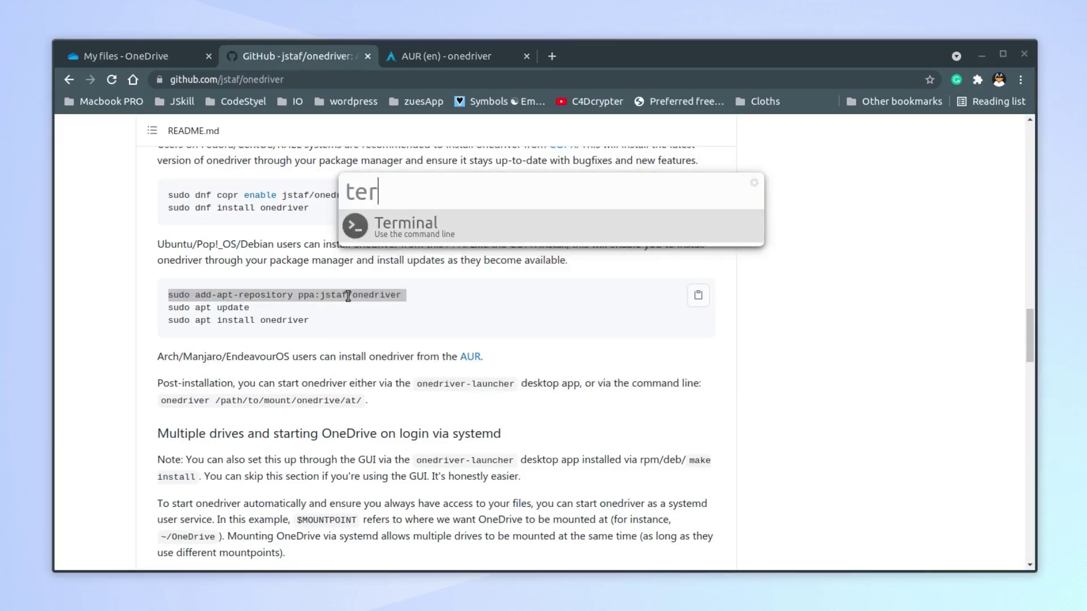
key("Return")
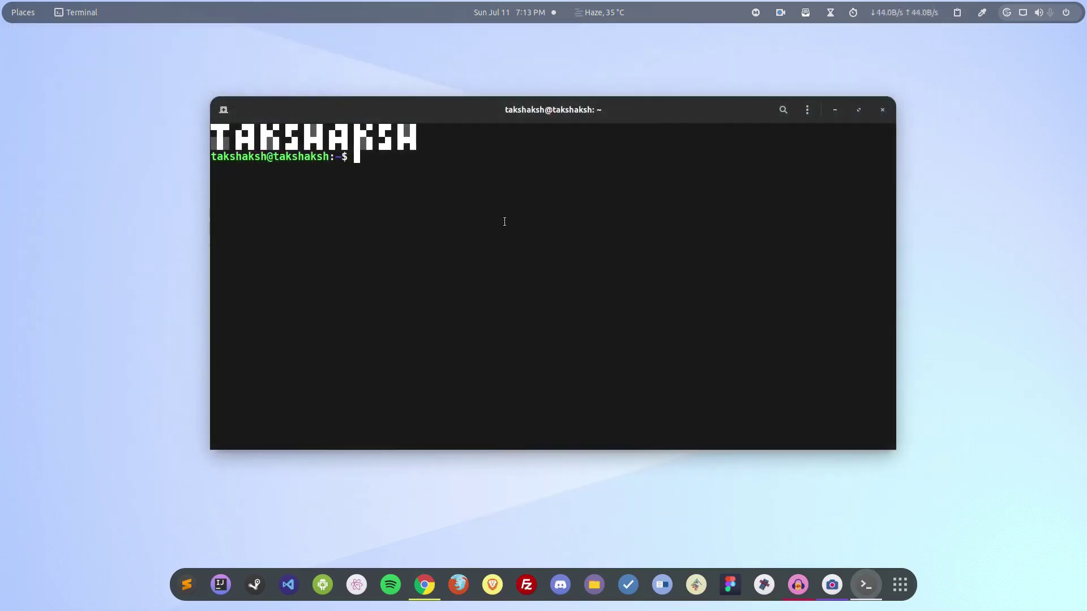
Run sudo add-apt-repository ppa:jstaf/onedriver, enter the sudo password and confirm
key("ctrl+shift+v")
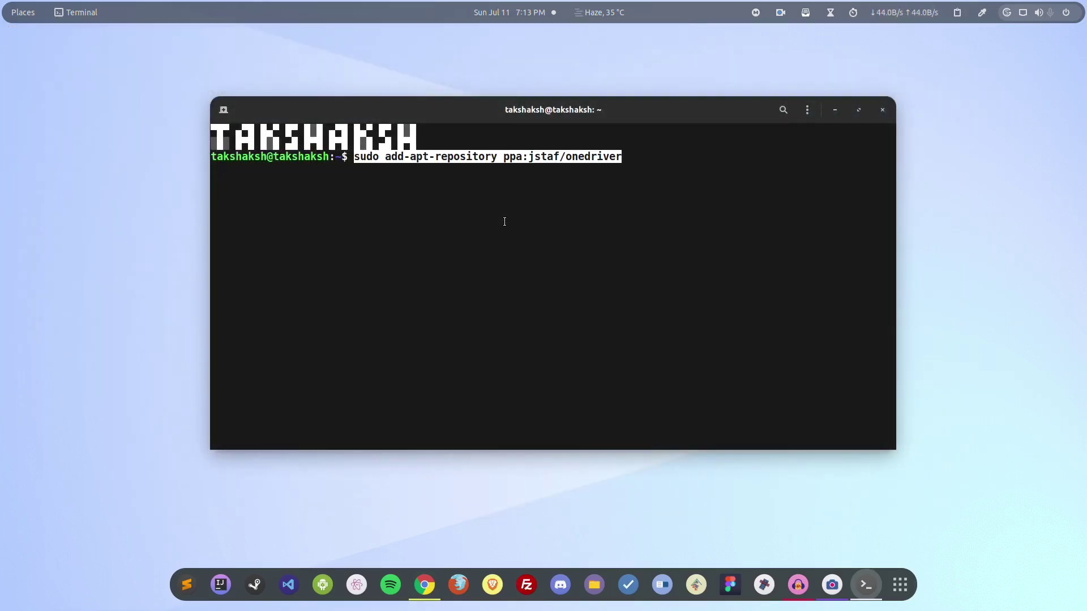
key("Return")
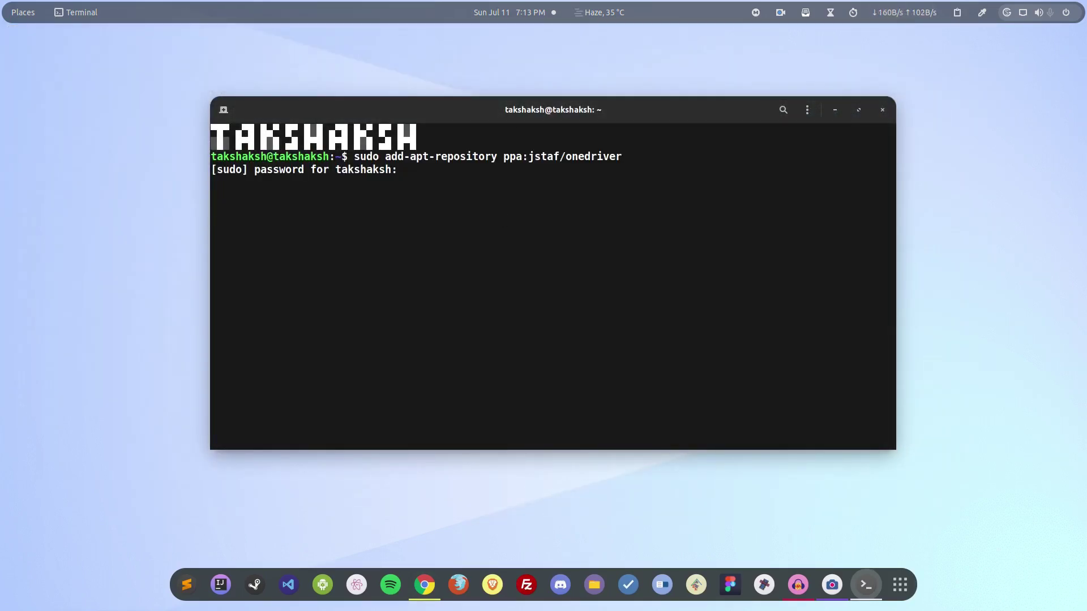
key("Return")
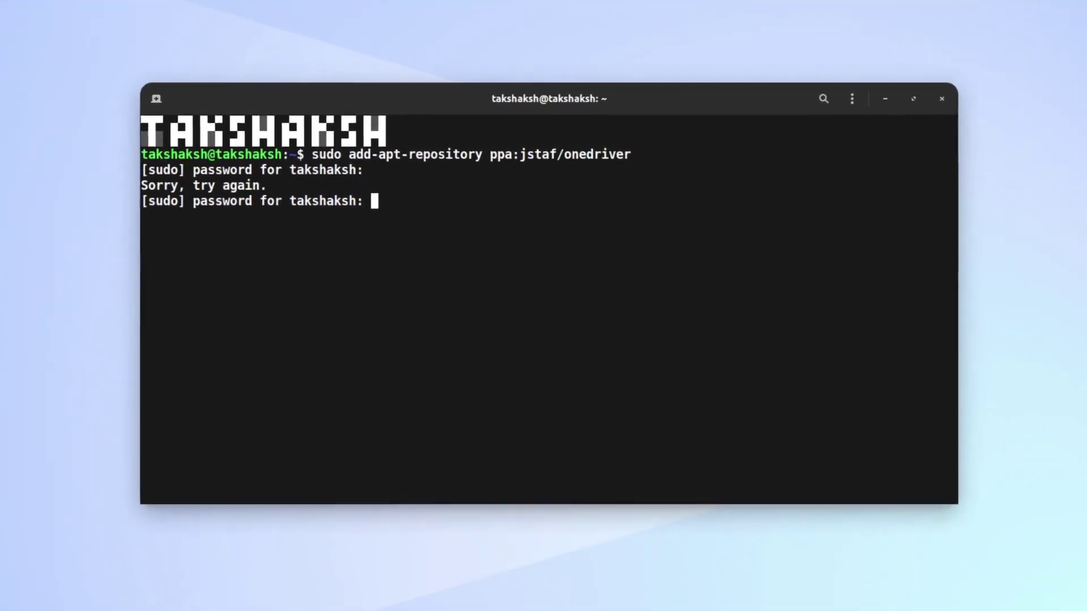
key("Return")
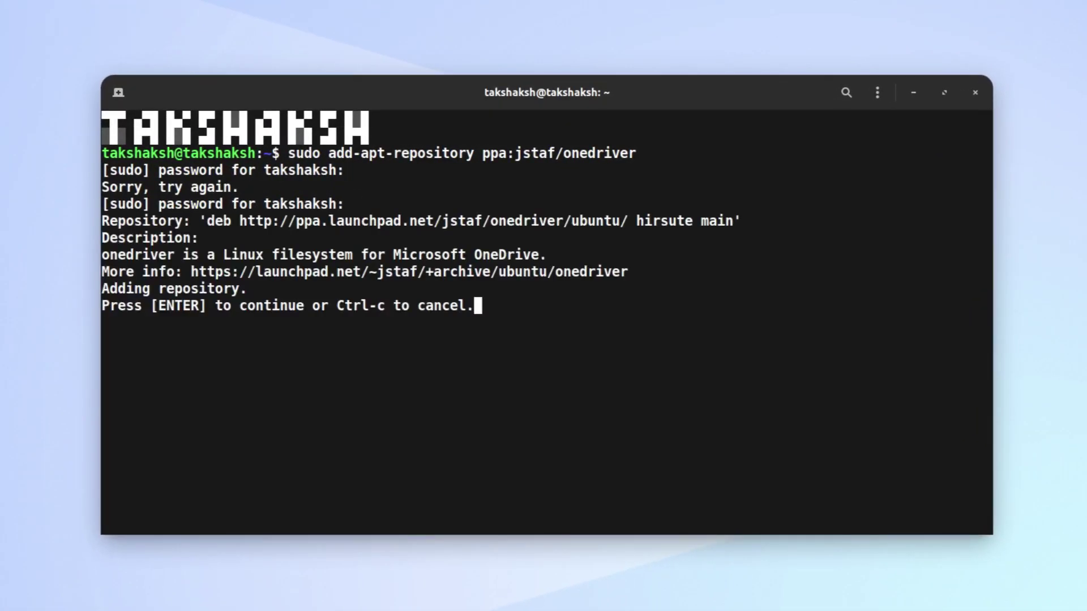
key("Return")
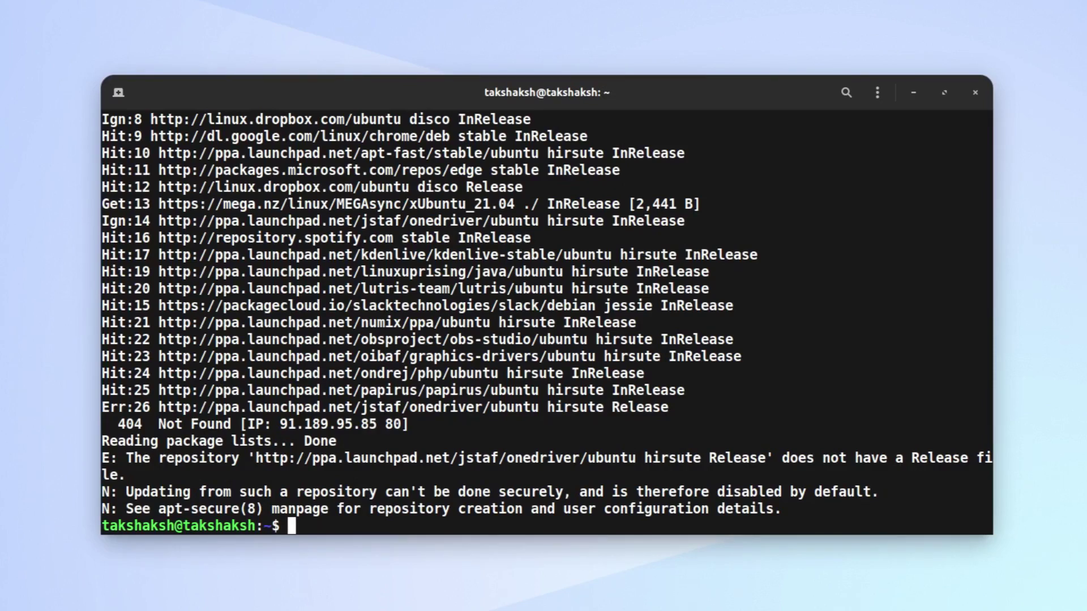
Run sudo apt install onedriver, which fails with 'Unable to locate package onedriver'
type("sudo a")
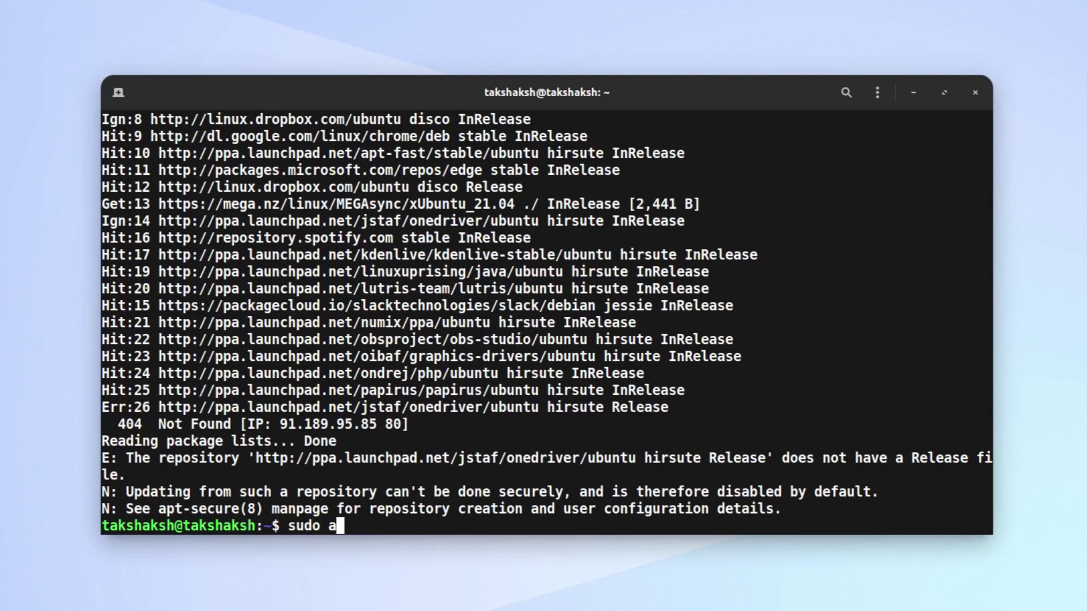
type("pt onedriv")
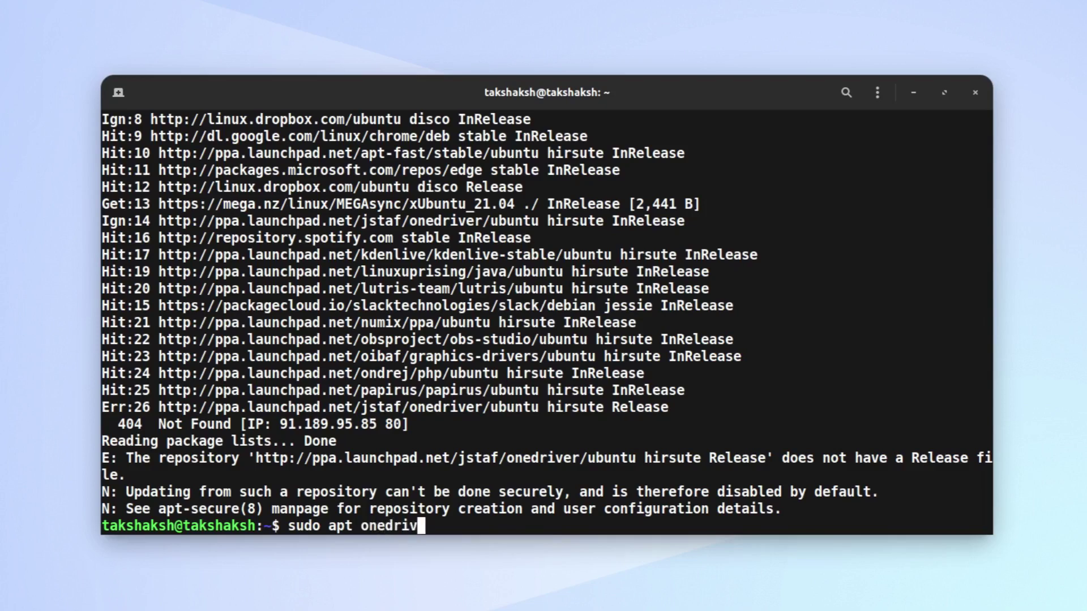
type("er")
key("Return")
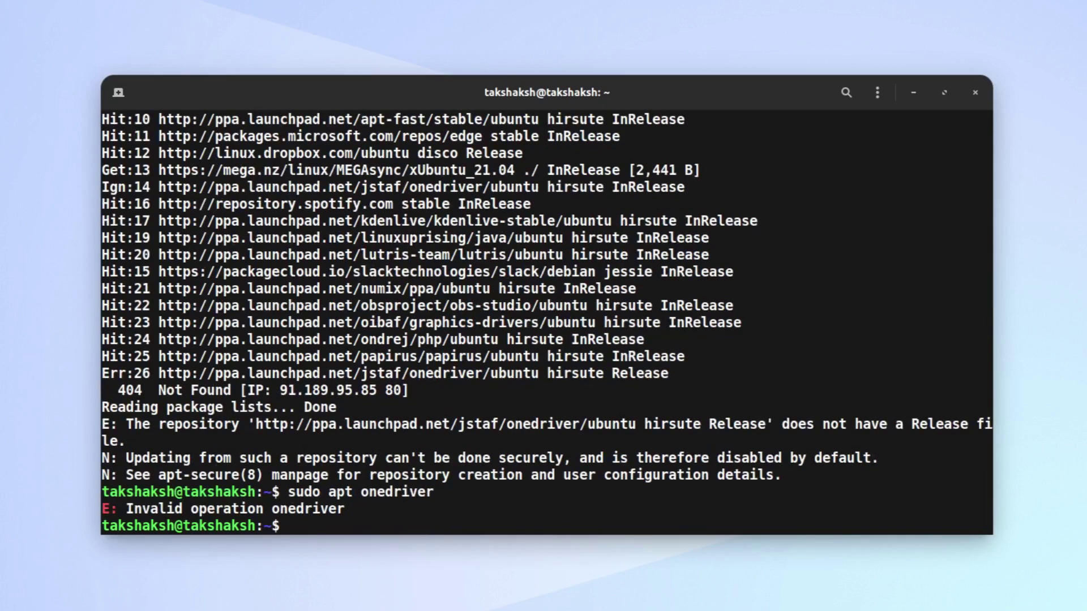
key("Up")
key("Left")
key("Left")
key("Left")
key("Left")
key("Left")
key("Left")
key("Left")
key("Left")
key("Left")
key("Left")
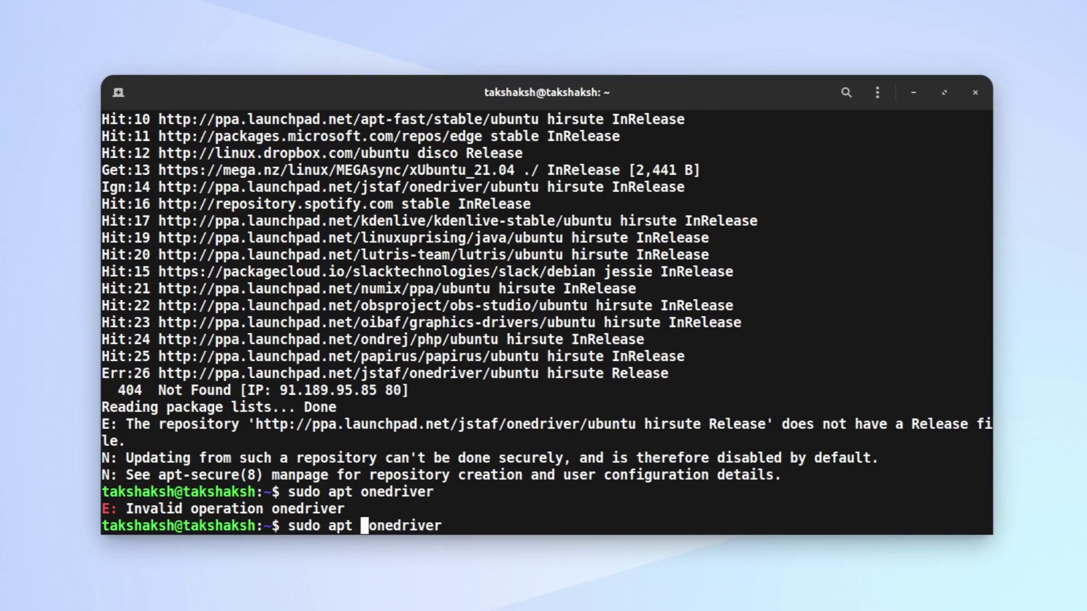
type("instal")
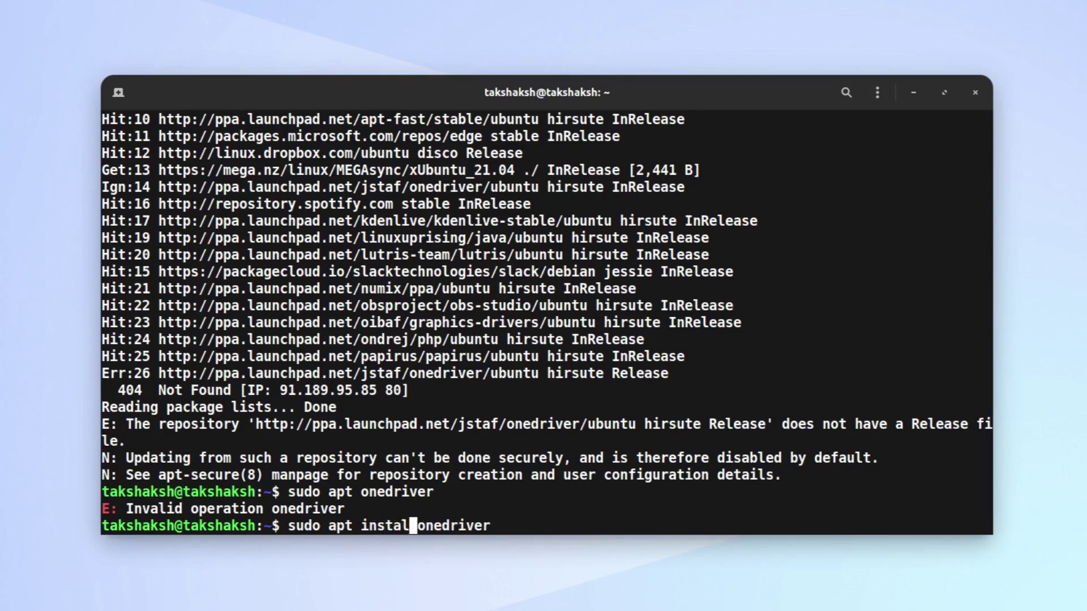
type("l")
key("Return")
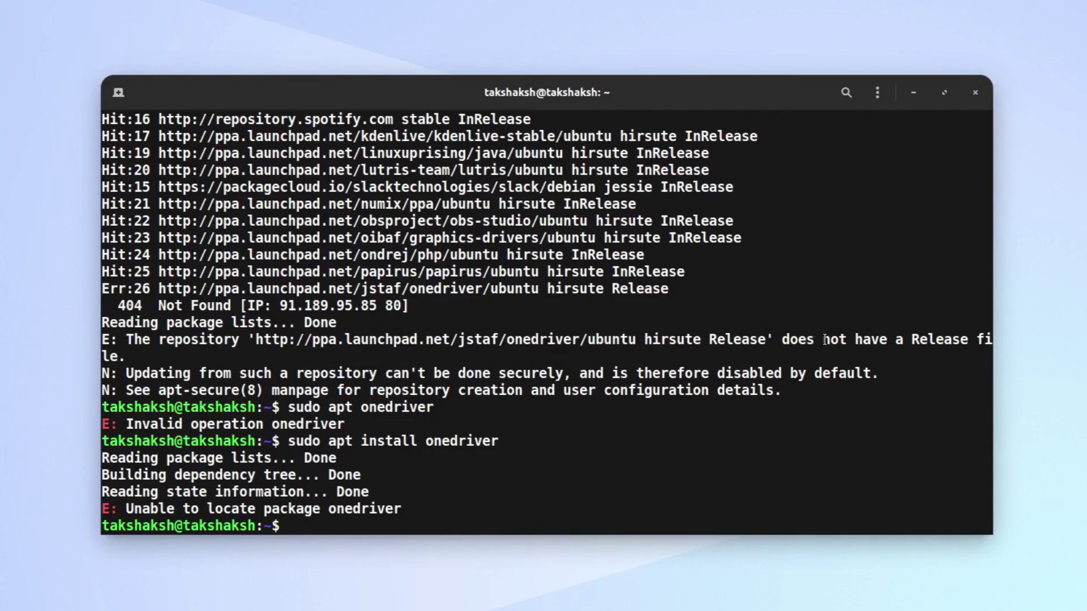
left_click_drag(825, 340, 968, 340)
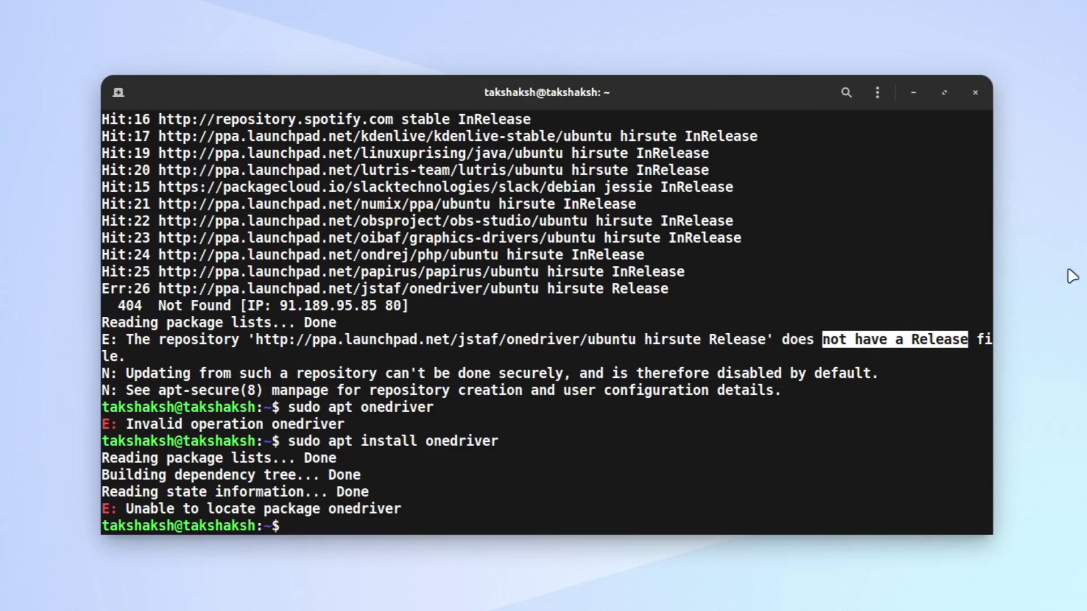
From the onedriver PPA on Launchpad, download onedriver_0.11.1-1_amd64.deb from the amd64 build
left_click(717, 451)
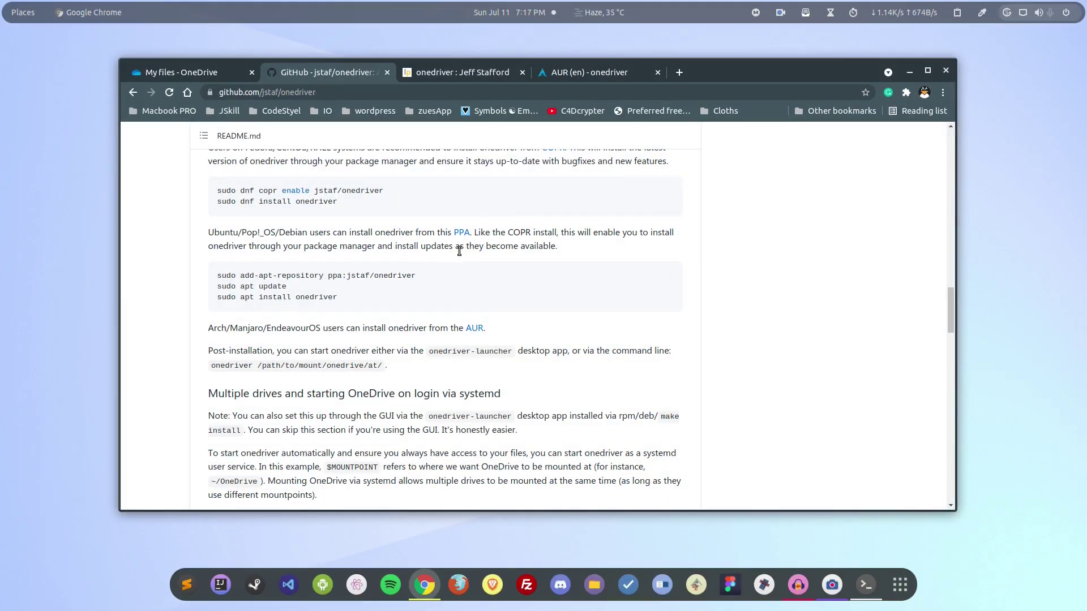
left_click(462, 233)
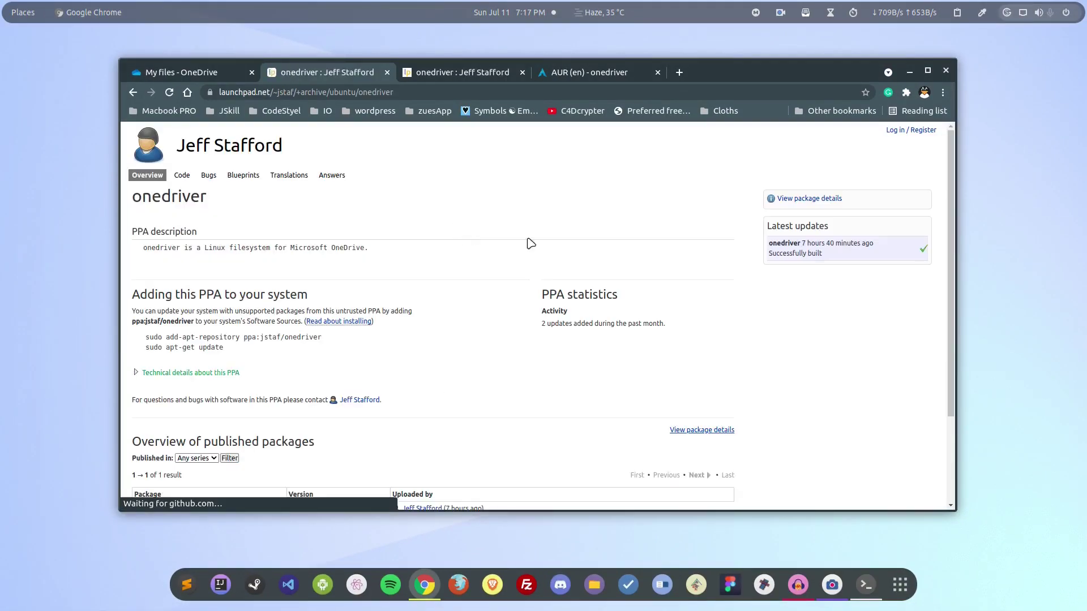
scroll(551, 339, "down", 3)
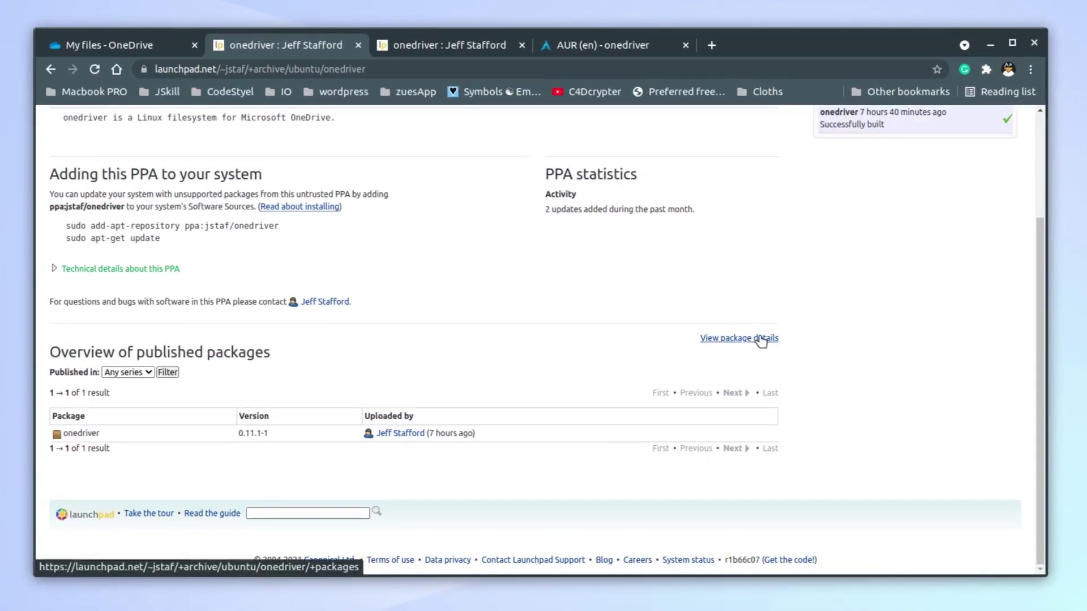
left_click(761, 339)
scroll(221, 535, "down", 3)
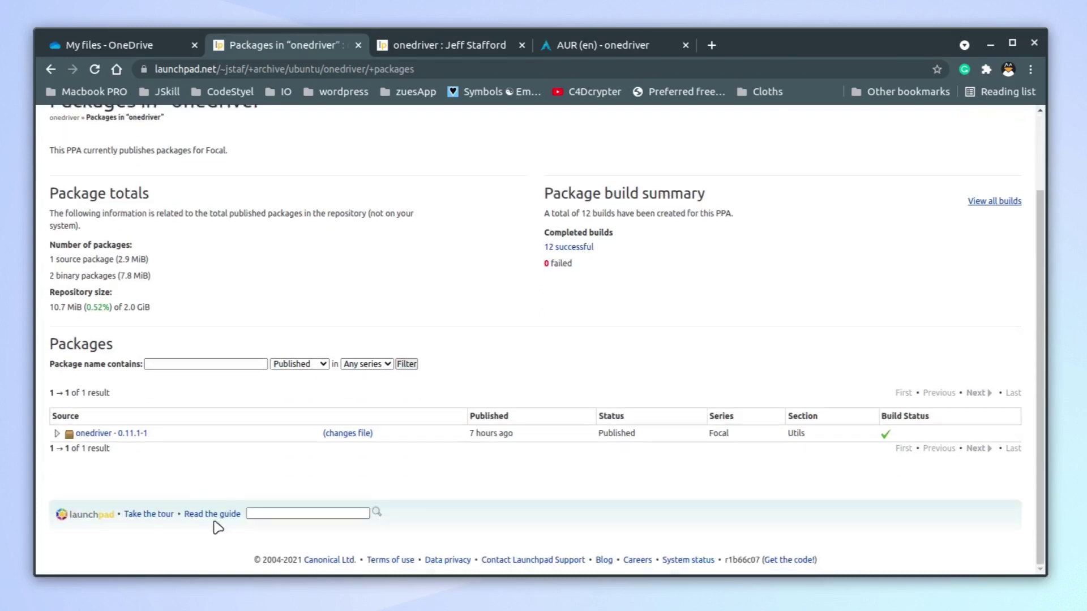
left_click(89, 434)
scroll(375, 362, "down", 5)
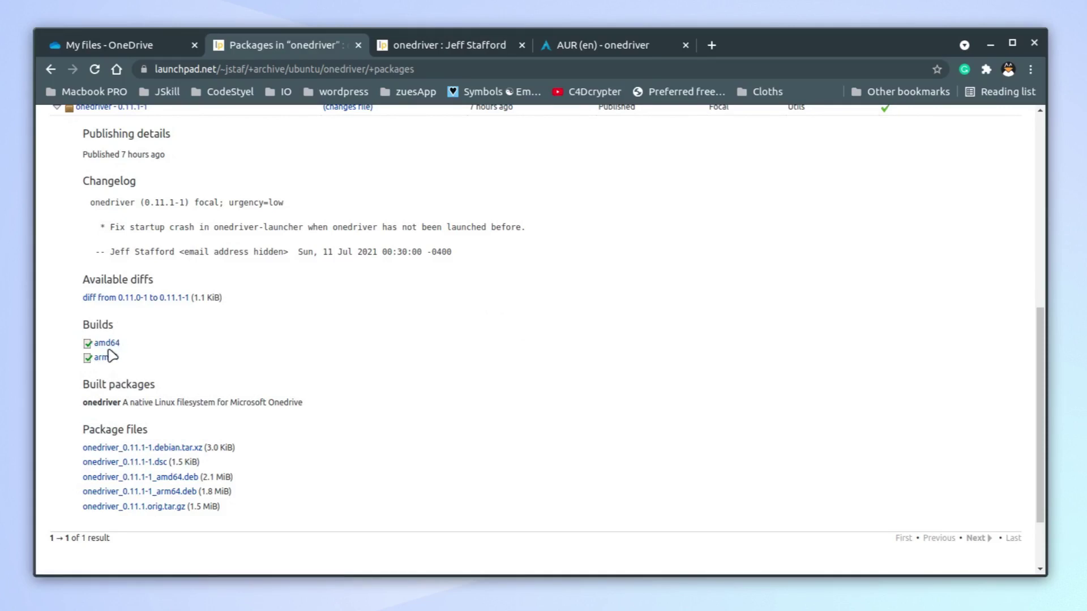
left_click(107, 343)
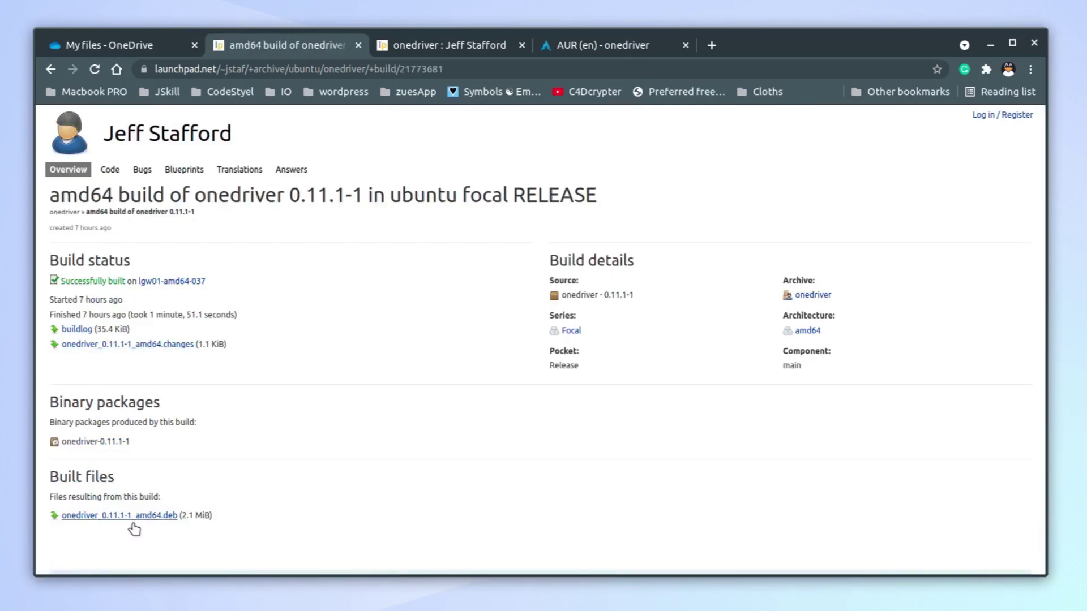
left_click(136, 519)
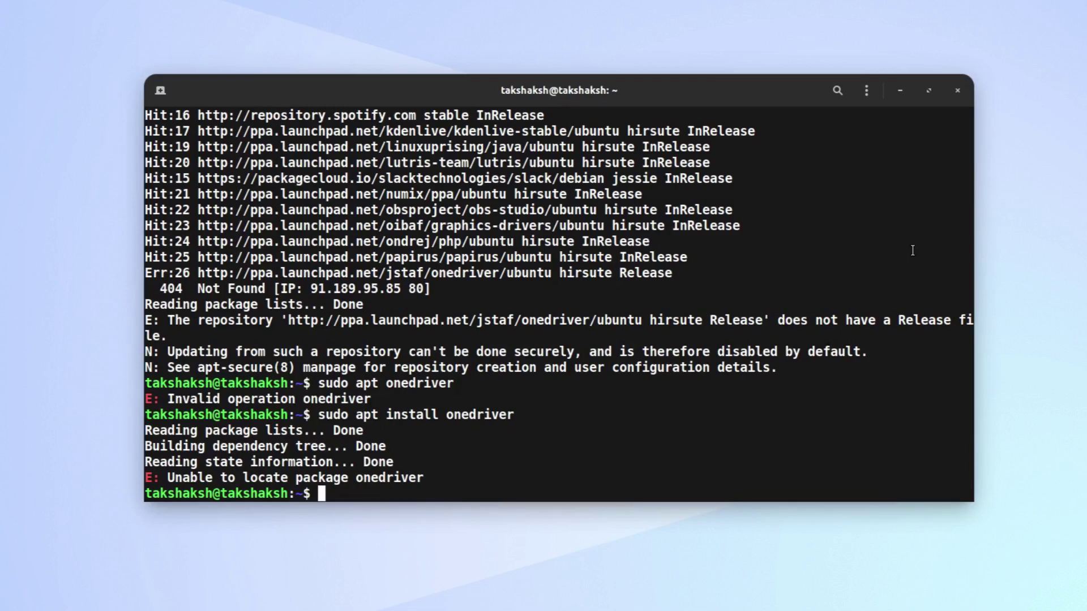
Install the package with sudo dpkg -i ~/Downloads/onedriver_0.11.1-1_amd64.deb
type("sudo dpkg -i ~/Dow")
key("Tab")
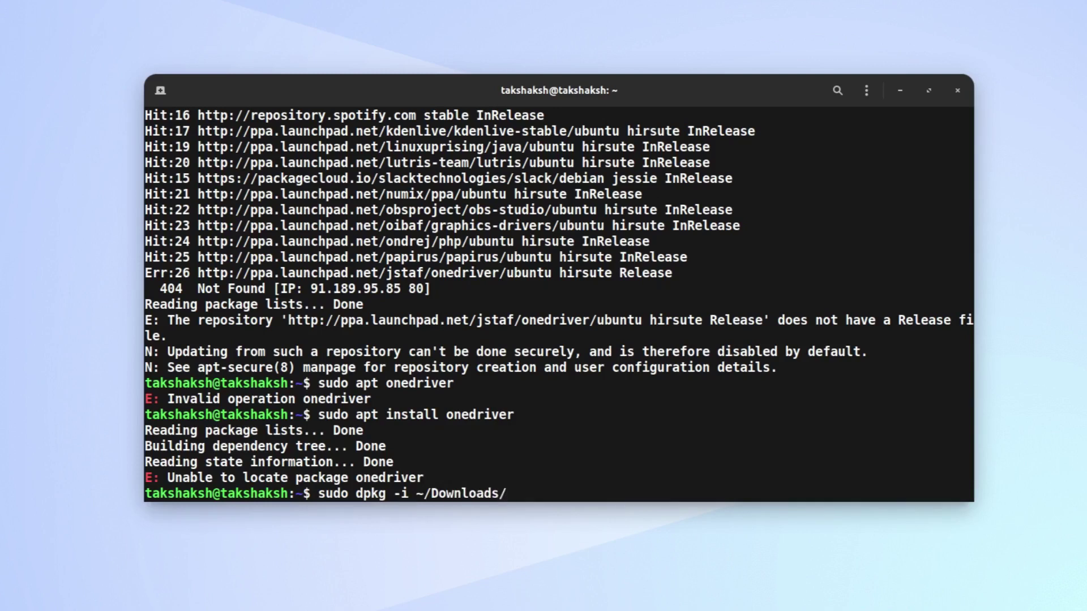
type("one")
key("Tab")
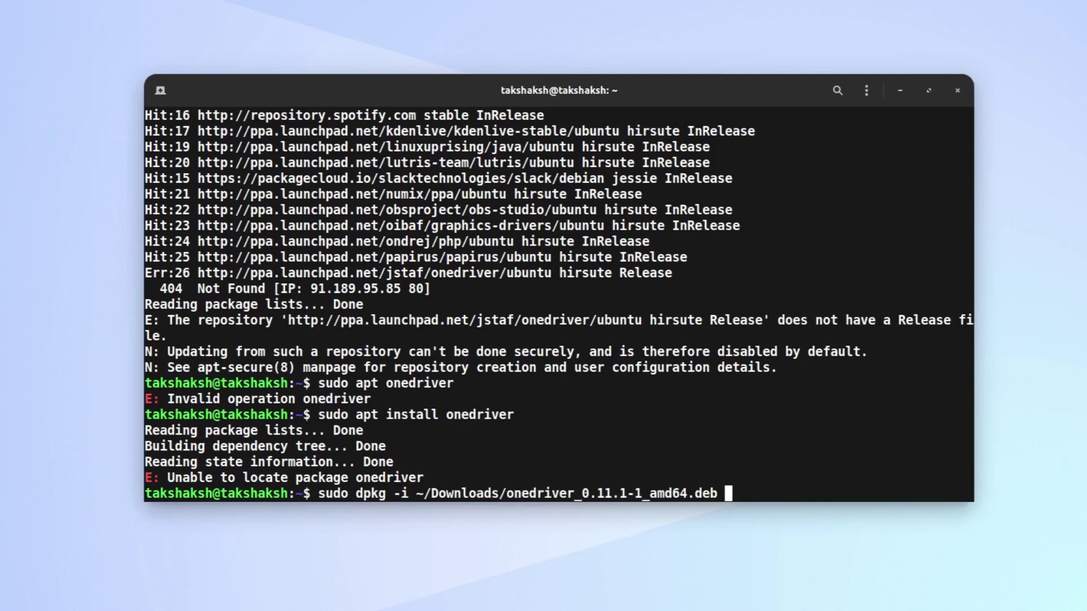
key("Return")
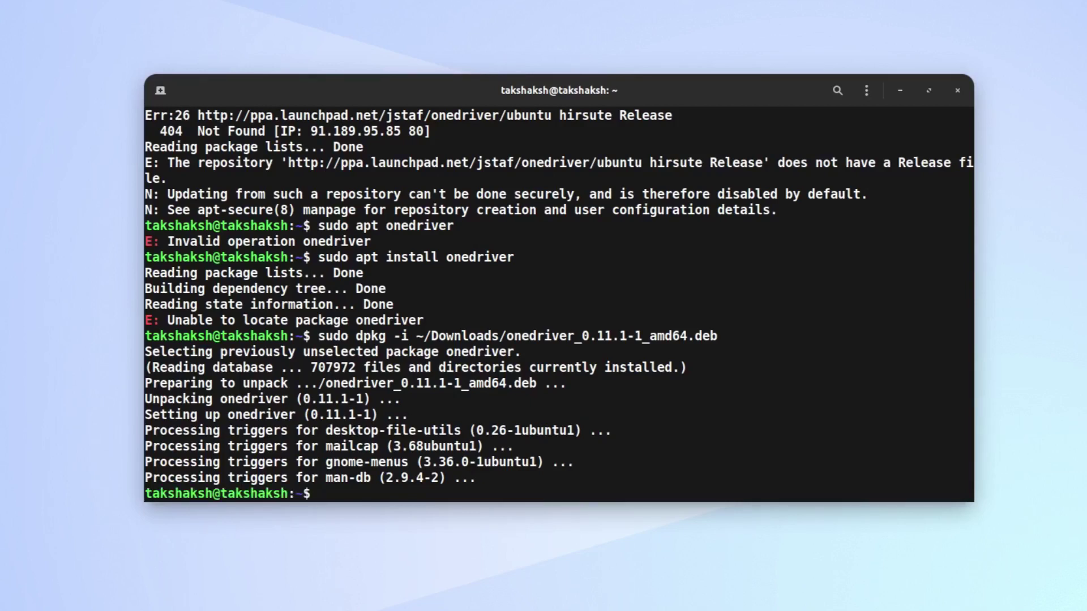
key("ctrl+space")
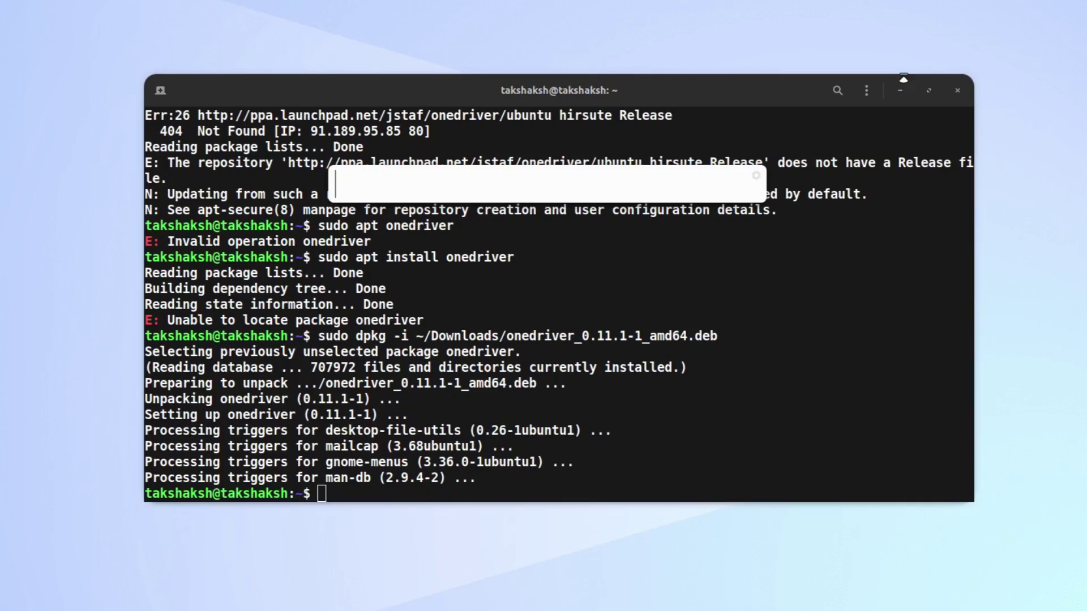
Minimize the terminal and pick Onedriver in the app search results
left_click(901, 90)
key("ctrl+space")
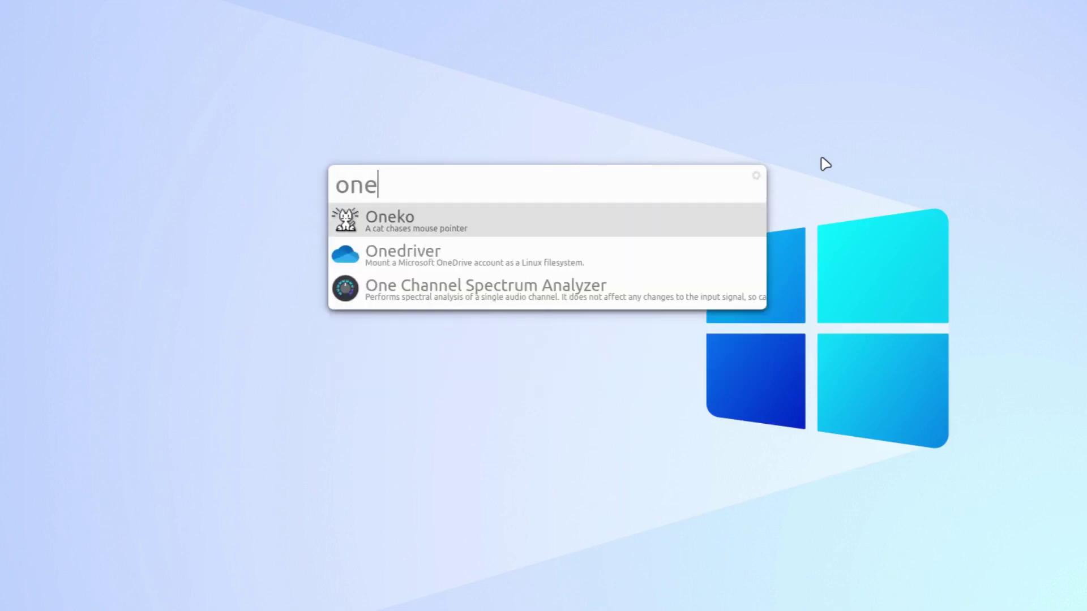
key("Down")
Launch Onedriver, center its window and choose to add a new OneDrive account
key("Return")
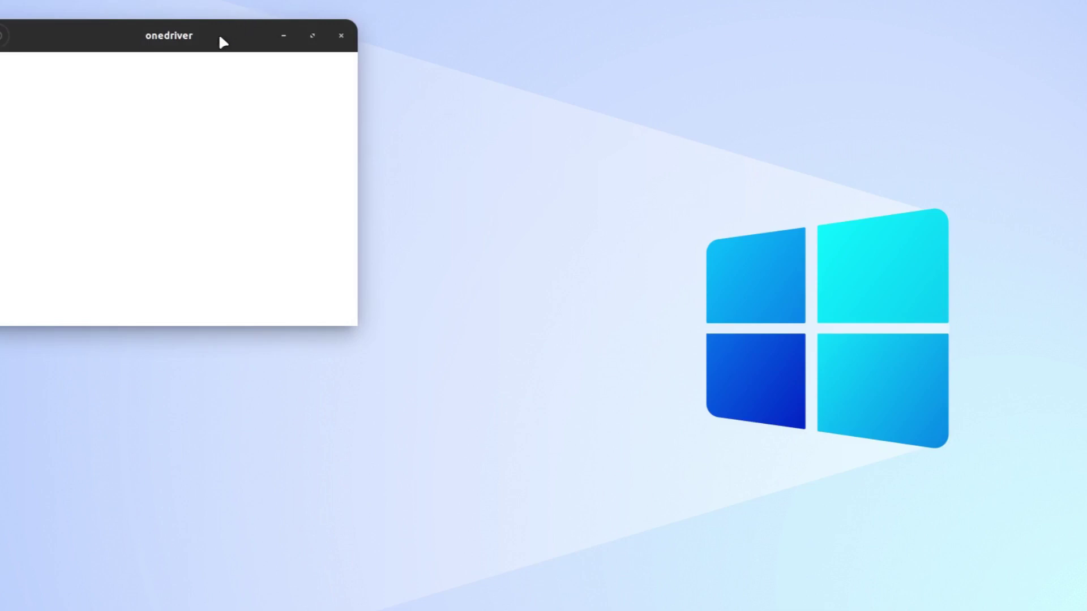
left_click_drag(222, 42, 626, 111)
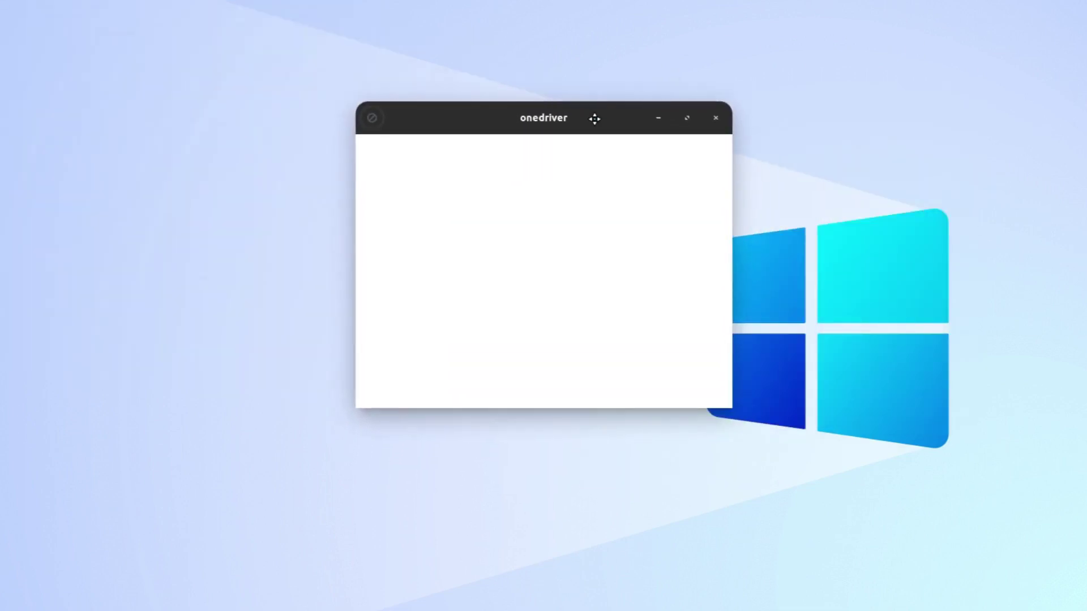
left_click(375, 121)
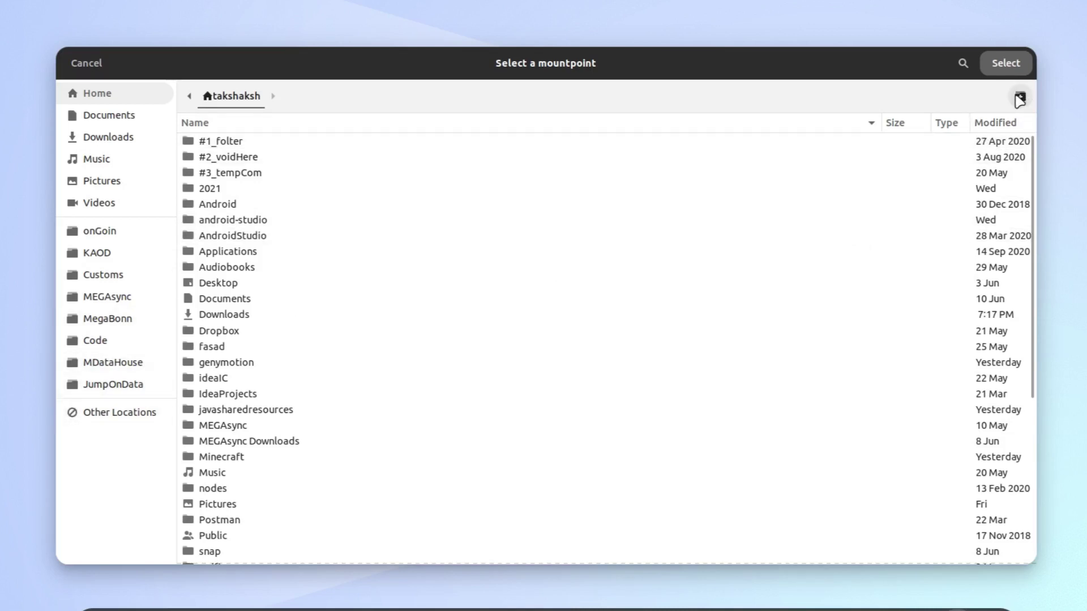
Create a new folder named Onedriver and select it as the mountpoint
left_click(1019, 96)
type("O")
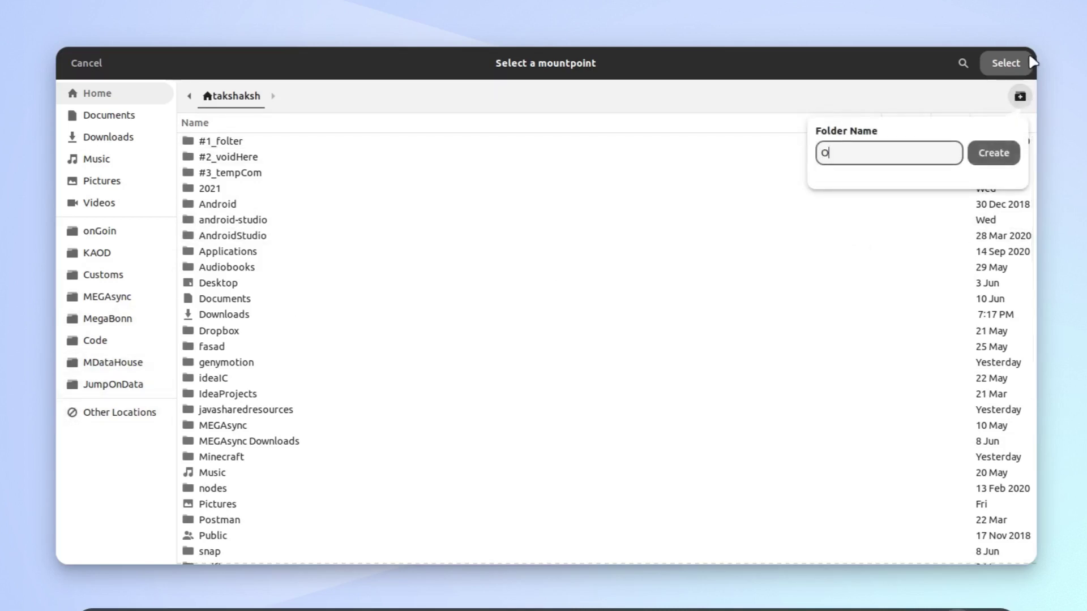
type("nedriver")
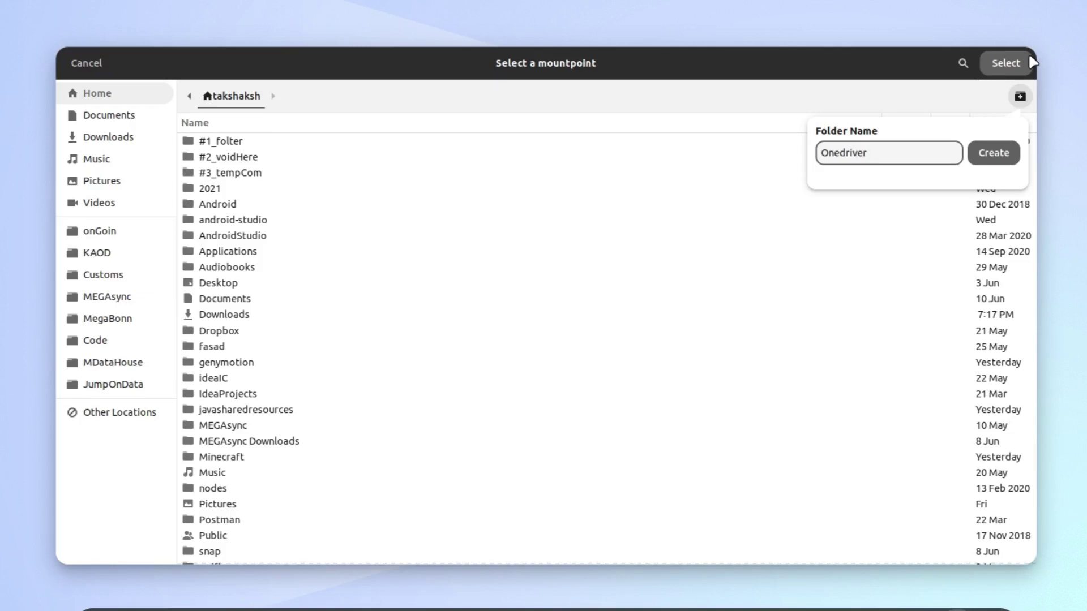
key("Return")
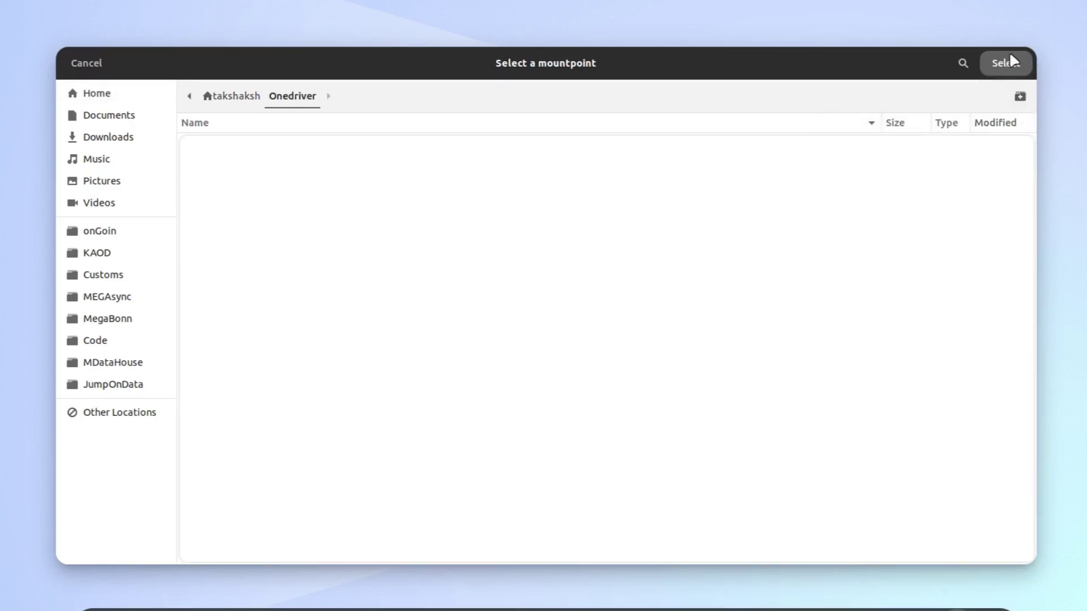
left_click(1010, 55)
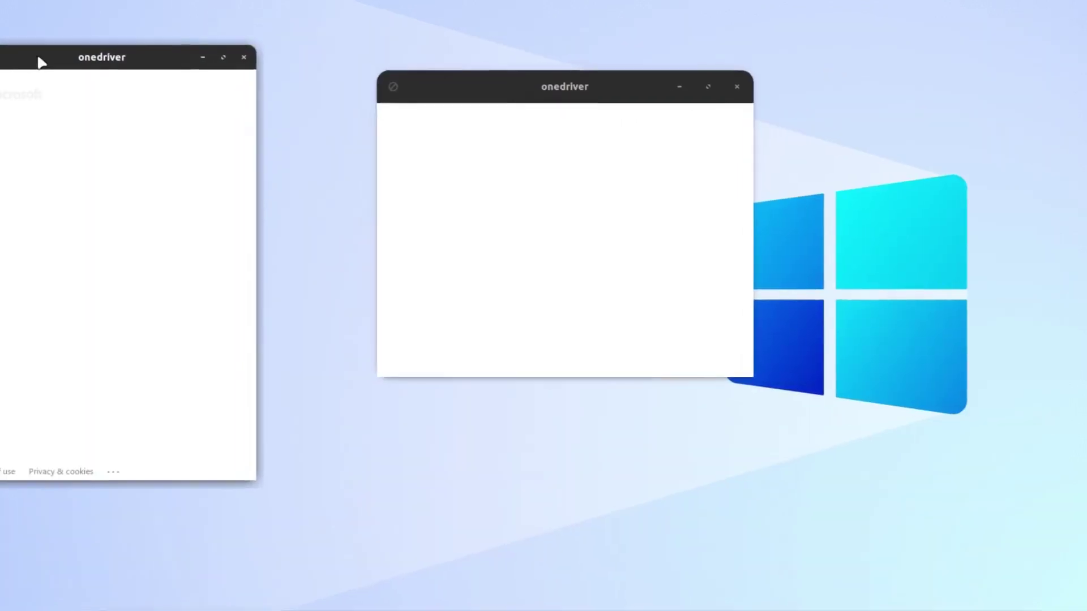
Sign in with the account e-mail and saved password, then grant onedriver access
left_click_drag(96, 74, 156, 75)
left_click(200, 152)
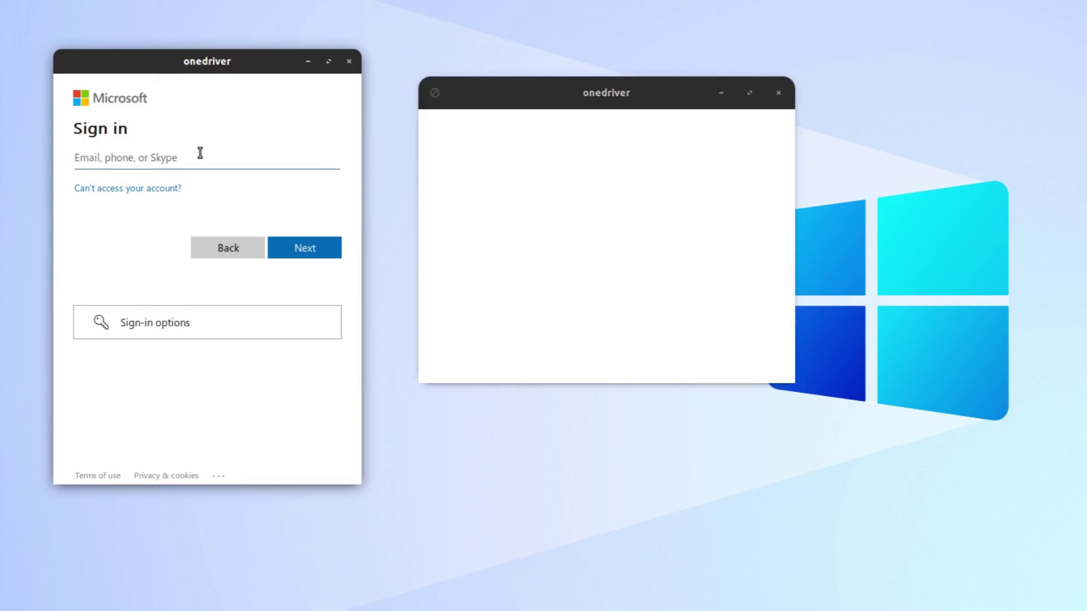
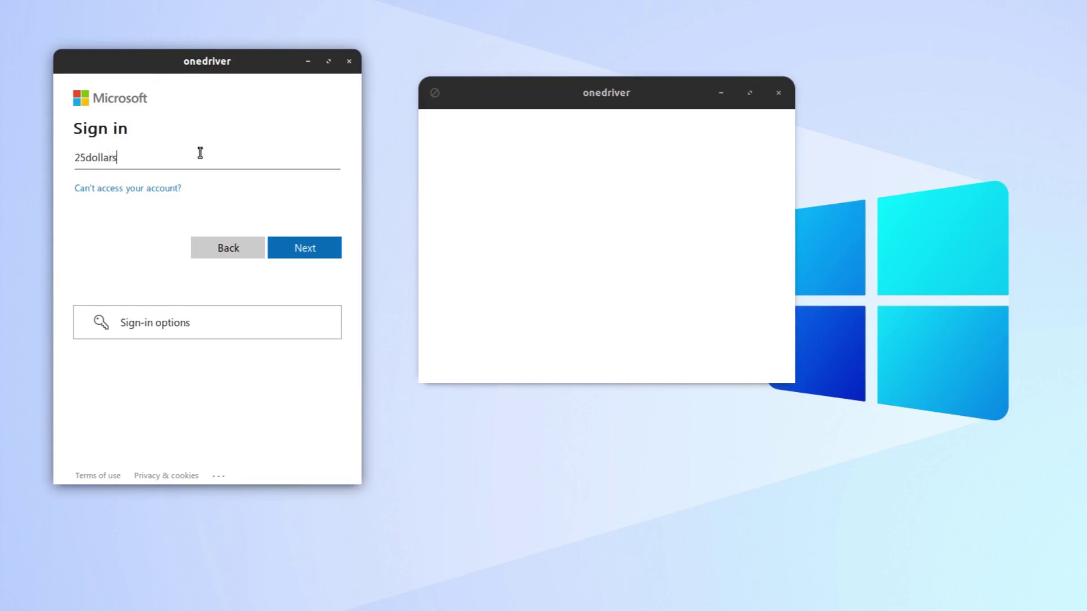
left_click(329, 250)
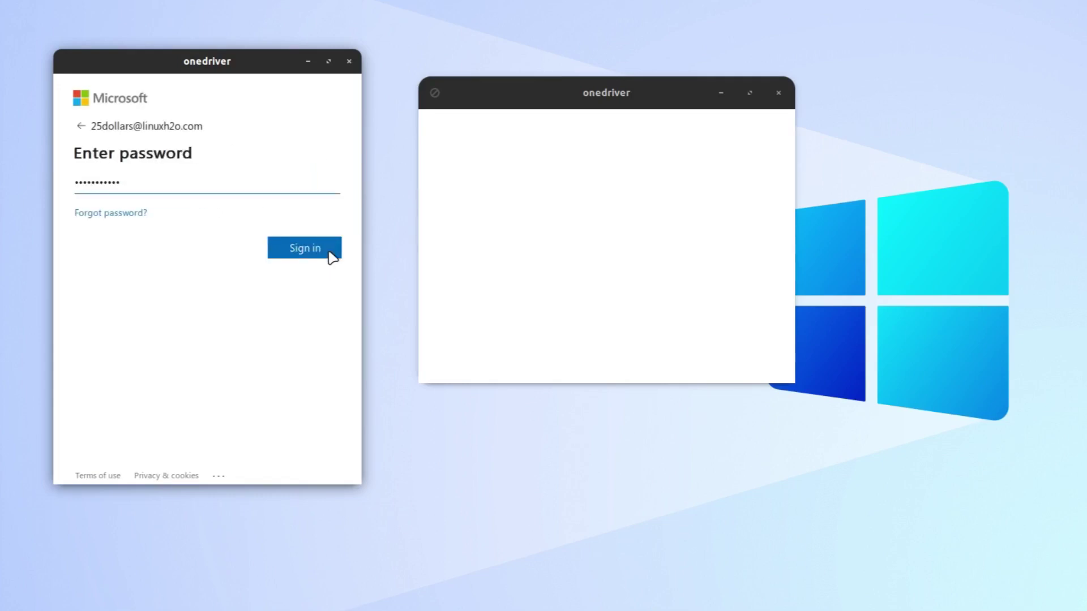
left_click(332, 254)
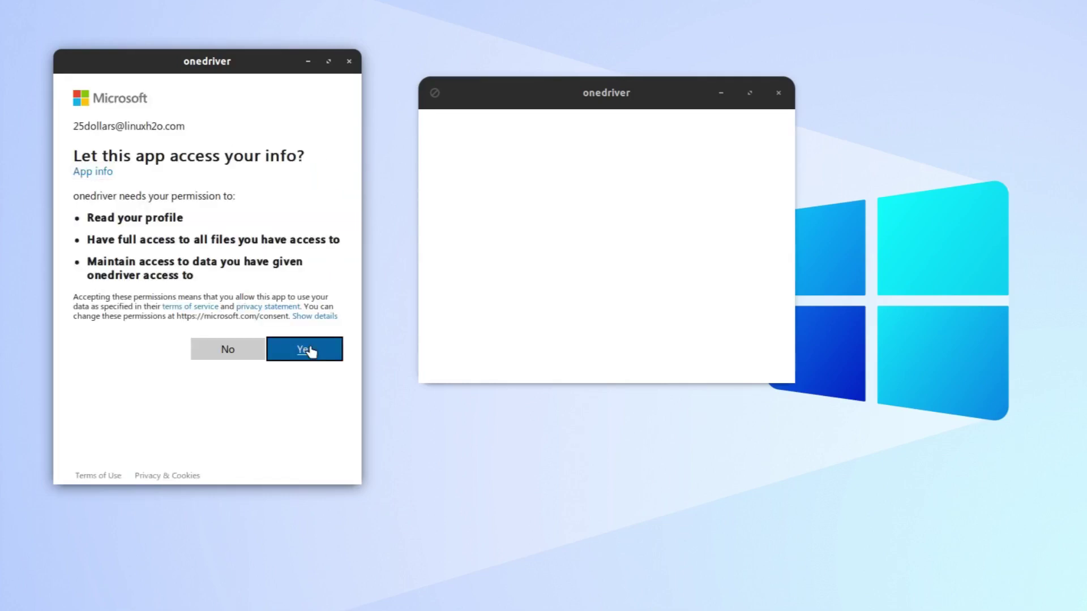
left_click(310, 351)
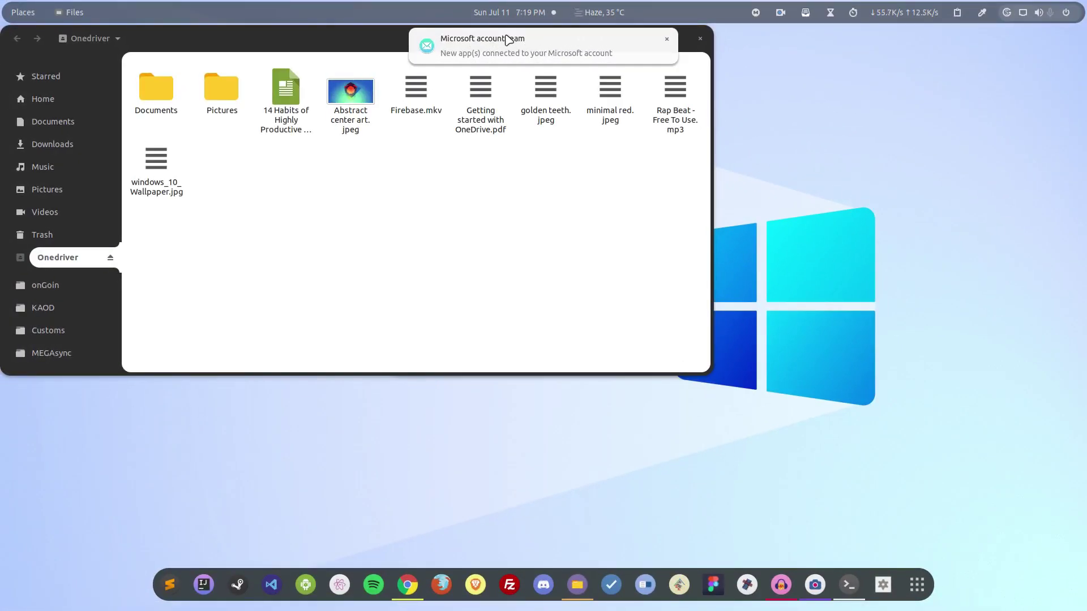
Preview Abstract center art.jpeg from the Onedriver folder in Image Viewer, then close the viewer
left_click_drag(368, 49, 545, 121)
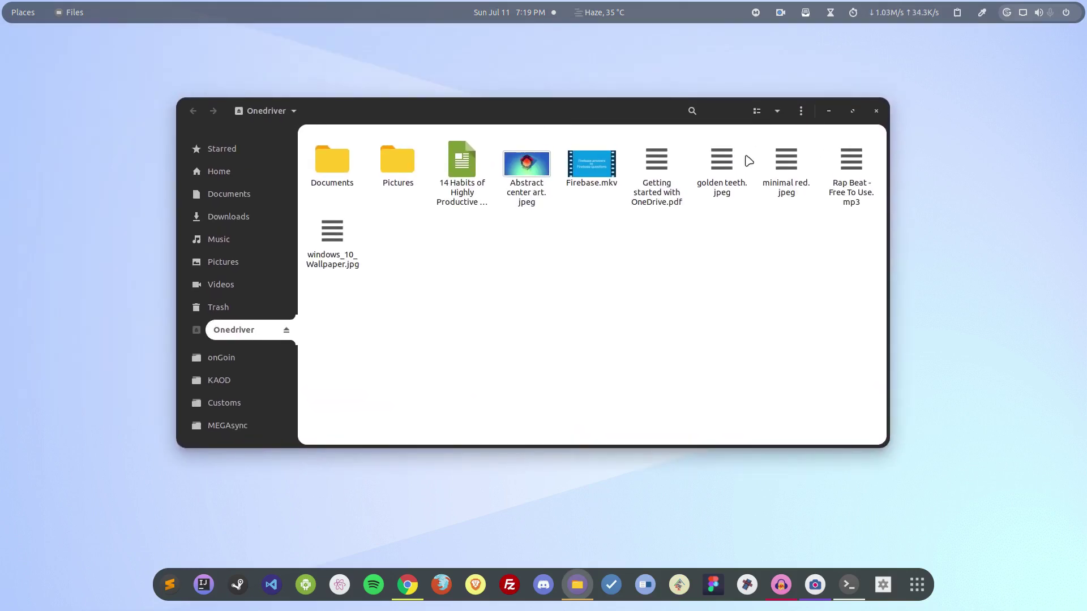
left_click(828, 111)
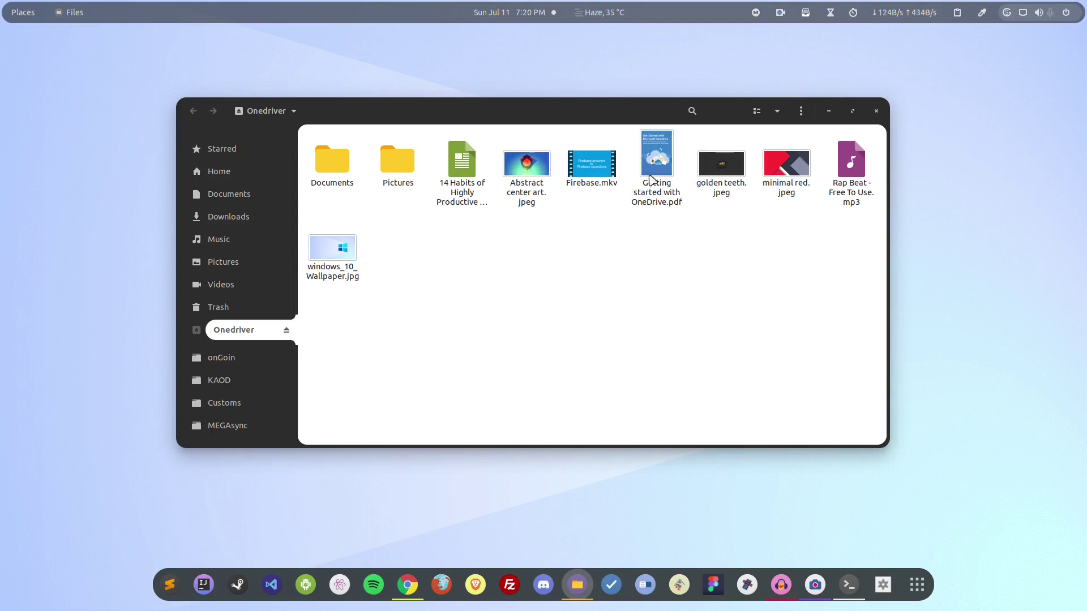
left_click(534, 193)
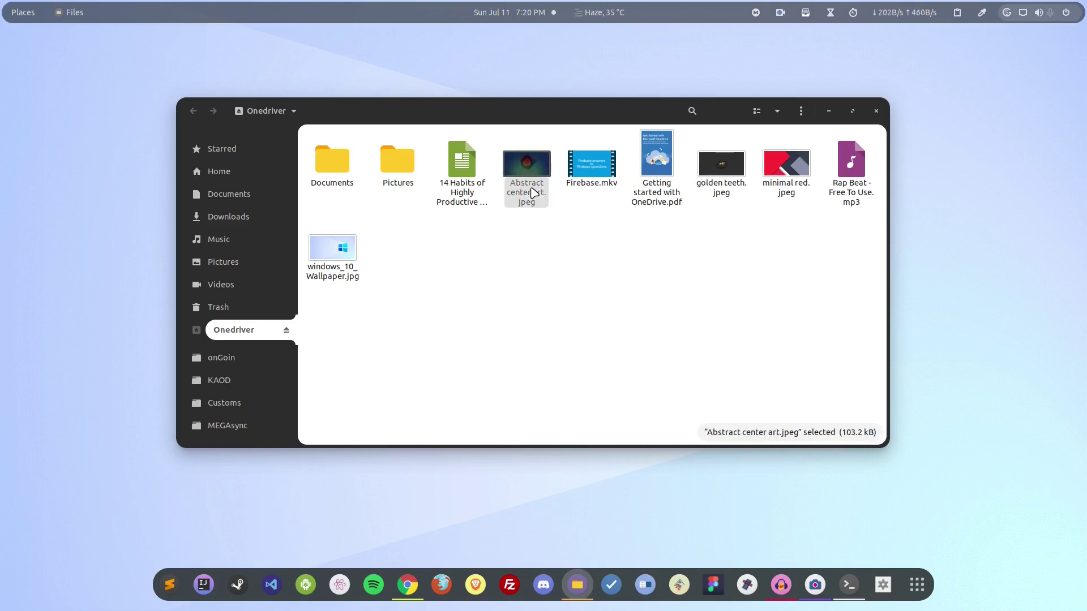
double_click(532, 193)
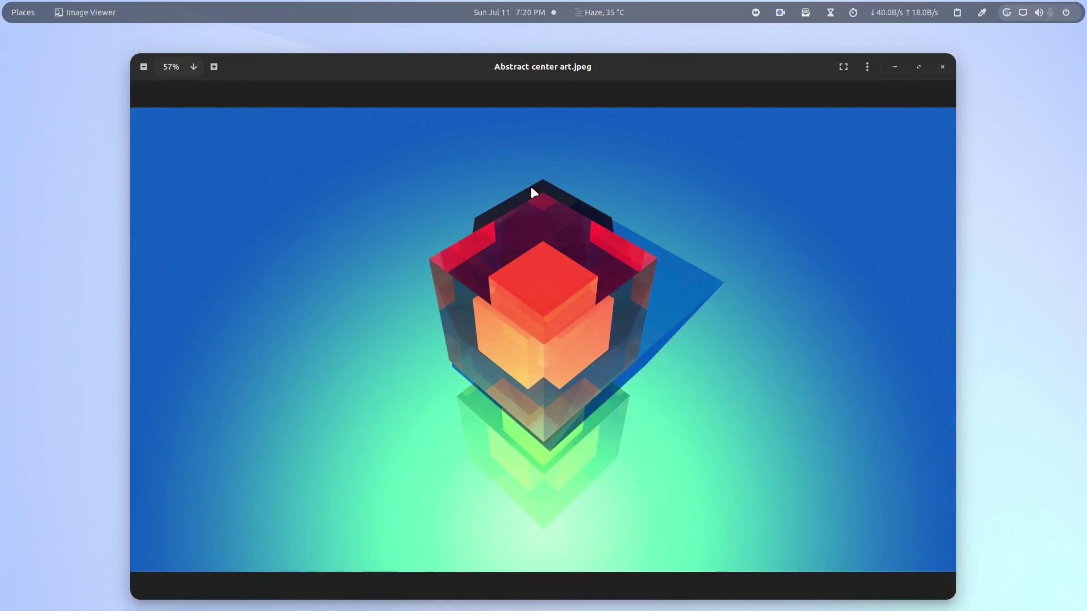
left_click(943, 67)
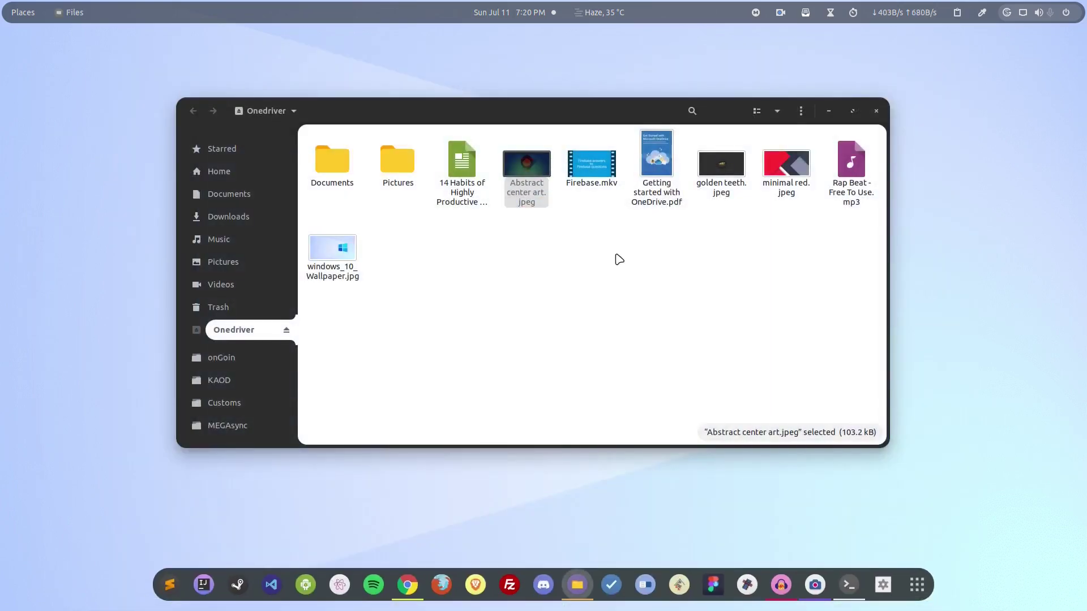
double_click(596, 158)
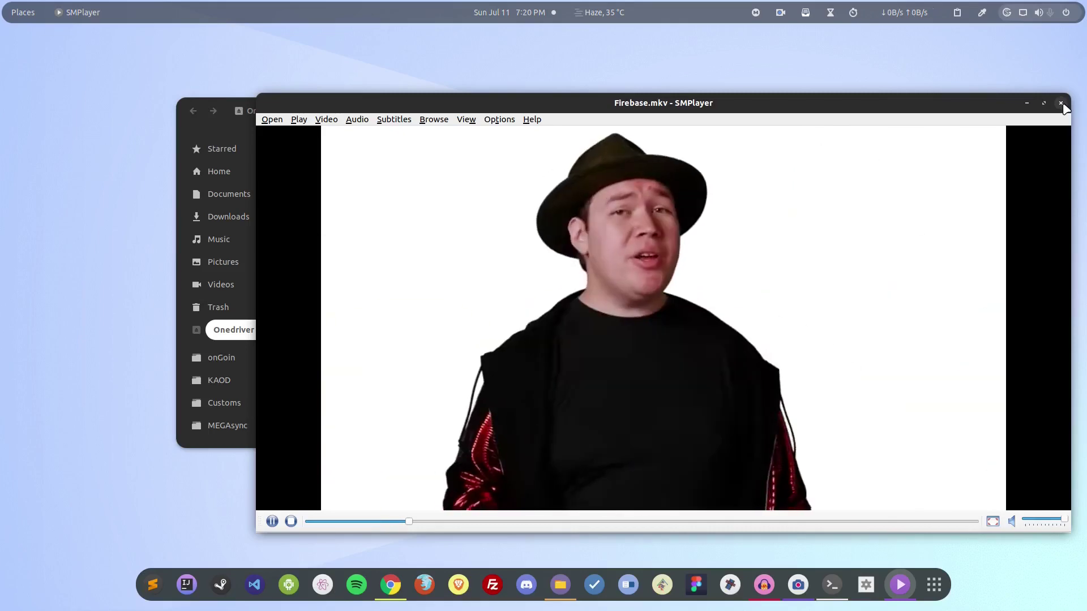
left_click(1061, 104)
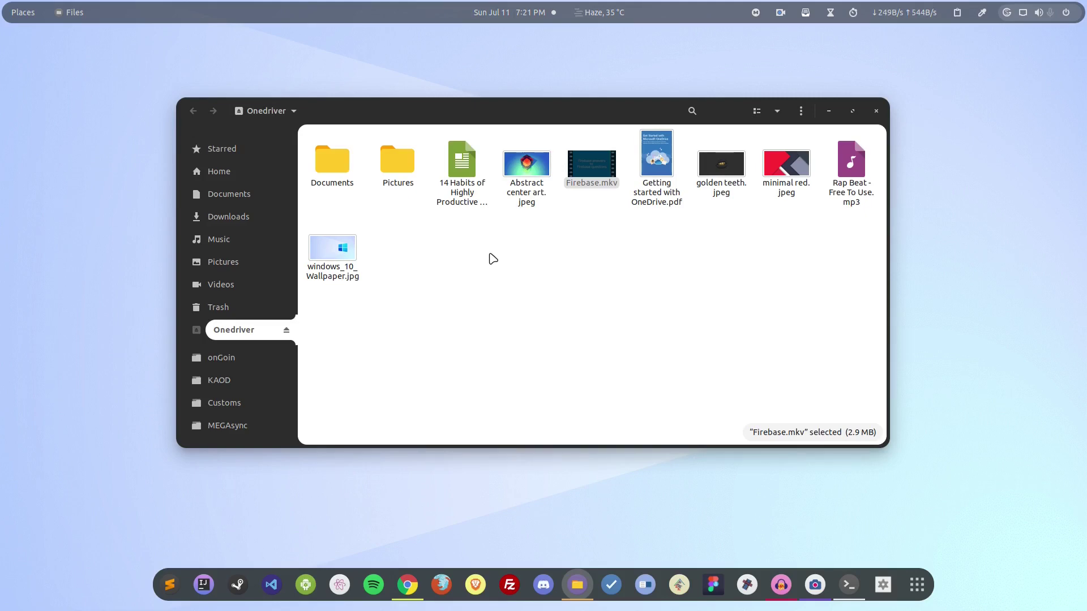
Minimize Files and navigate Chrome back from the Launchpad page to the onedriver GitHub README
left_click(829, 111)
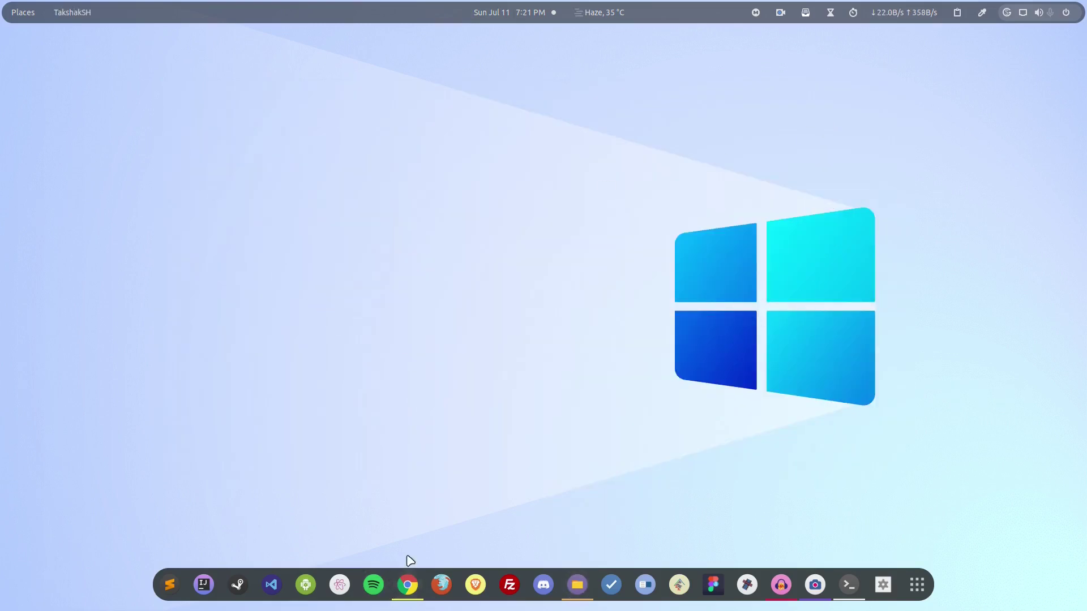
left_click(408, 583)
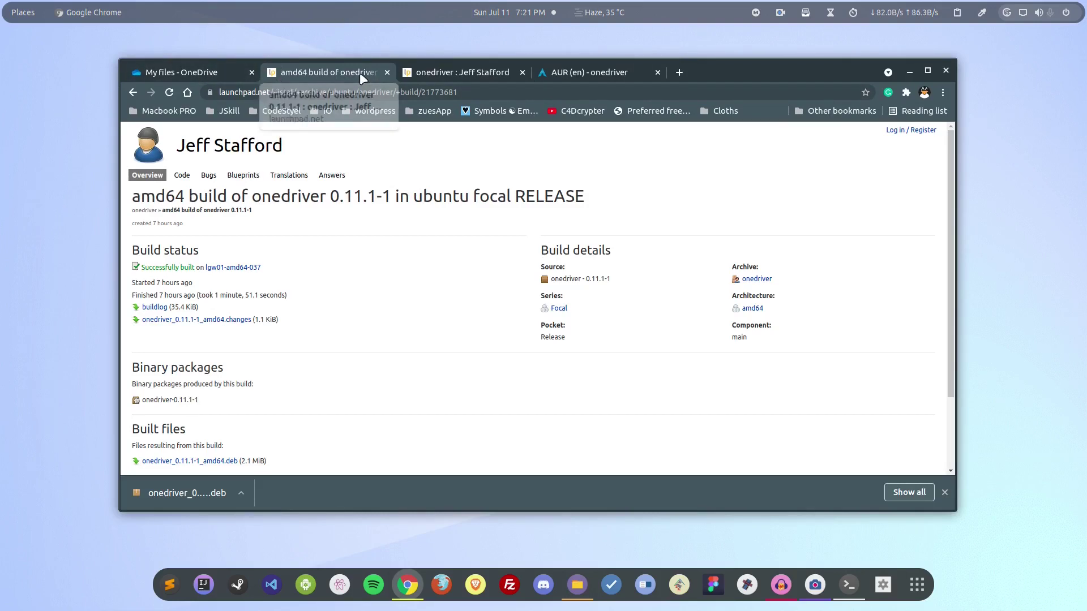
left_click(134, 91)
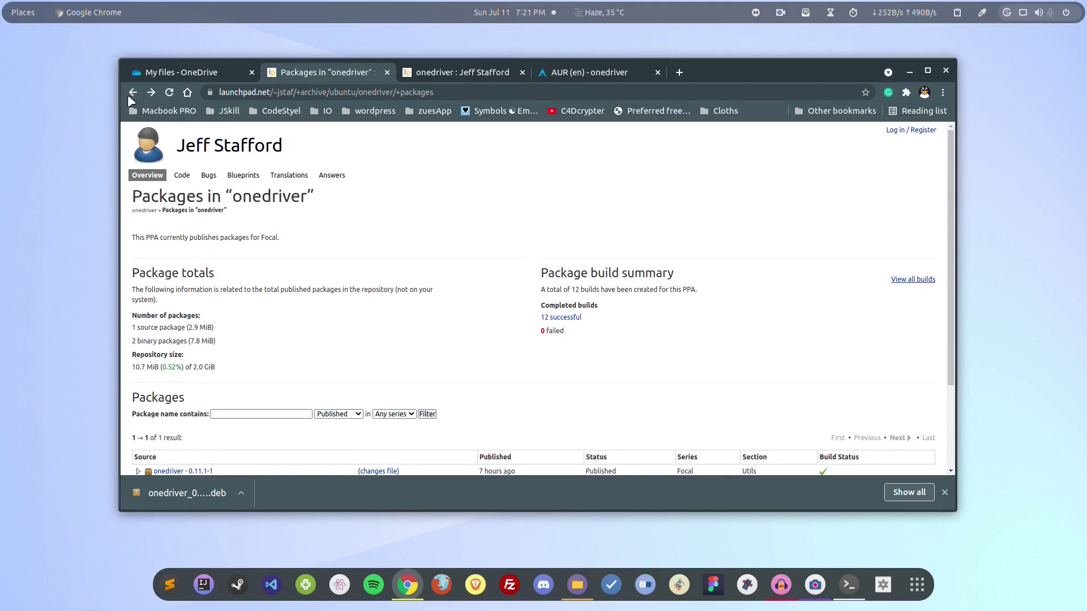
left_click(134, 94)
left_click(132, 94)
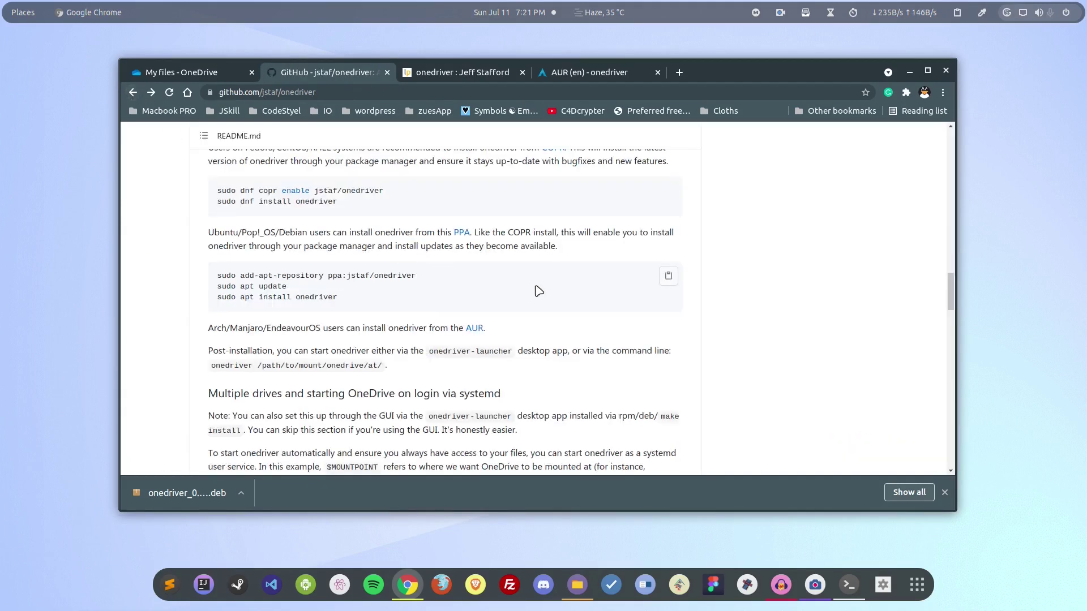
Read the README introduction, highlighting parts of the paragraph and the word 'easy'
scroll(532, 283, "up", 10)
scroll(533, 283, "up", 15)
scroll(535, 276, "down", 10)
scroll(468, 295, "up", 2)
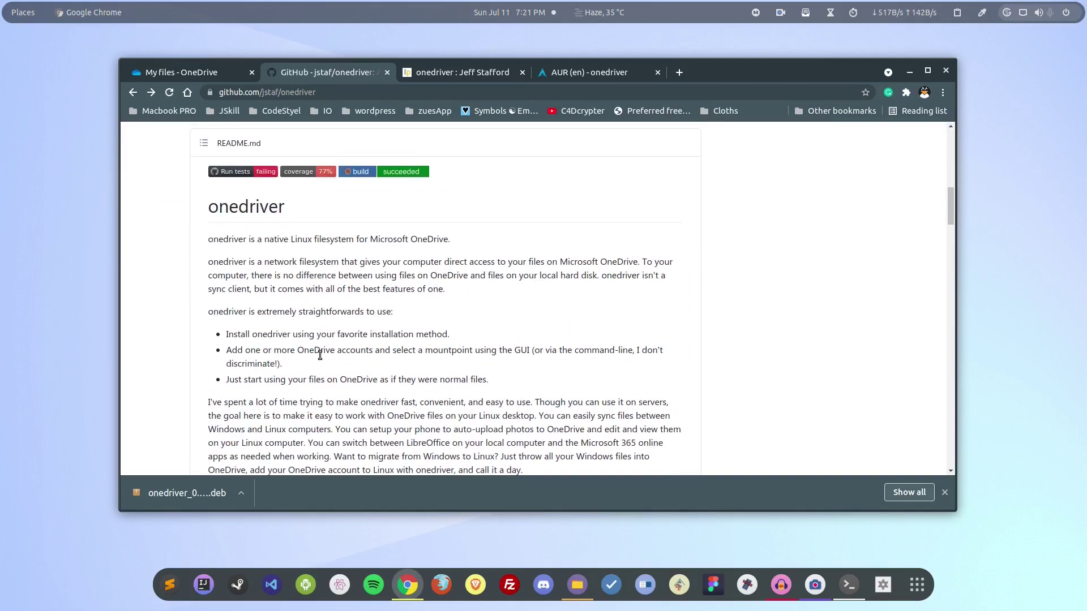
scroll(315, 351, "down", 3)
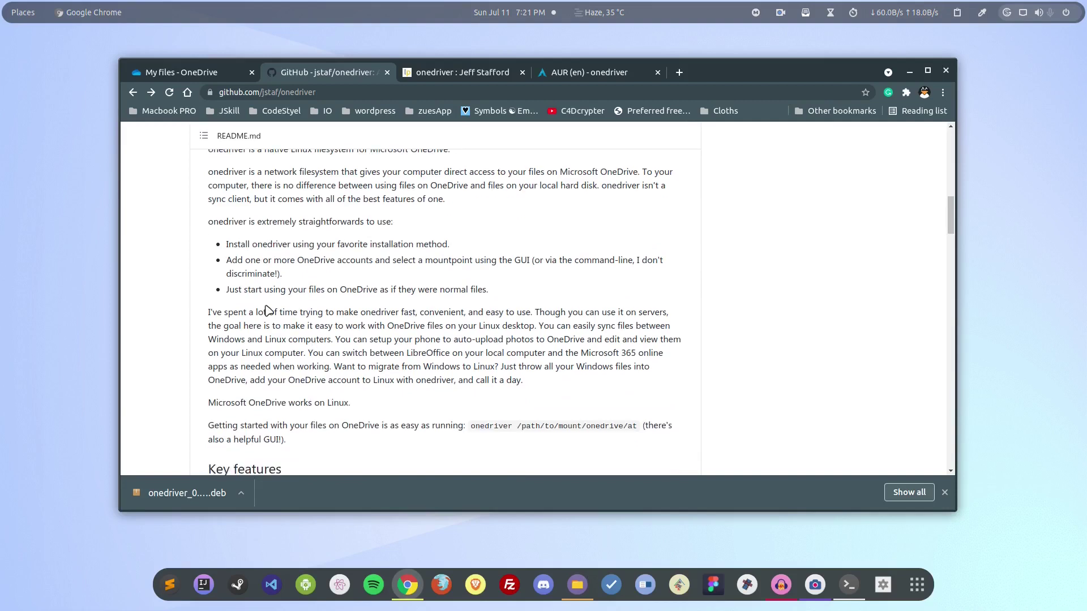
left_click_drag(269, 312, 208, 313)
left_click_drag(370, 310, 406, 312)
left_click(415, 312)
double_click(486, 312)
Launch the OneDriver app via the launcher search 'one', then close its accounts window
key("ctrl+space")
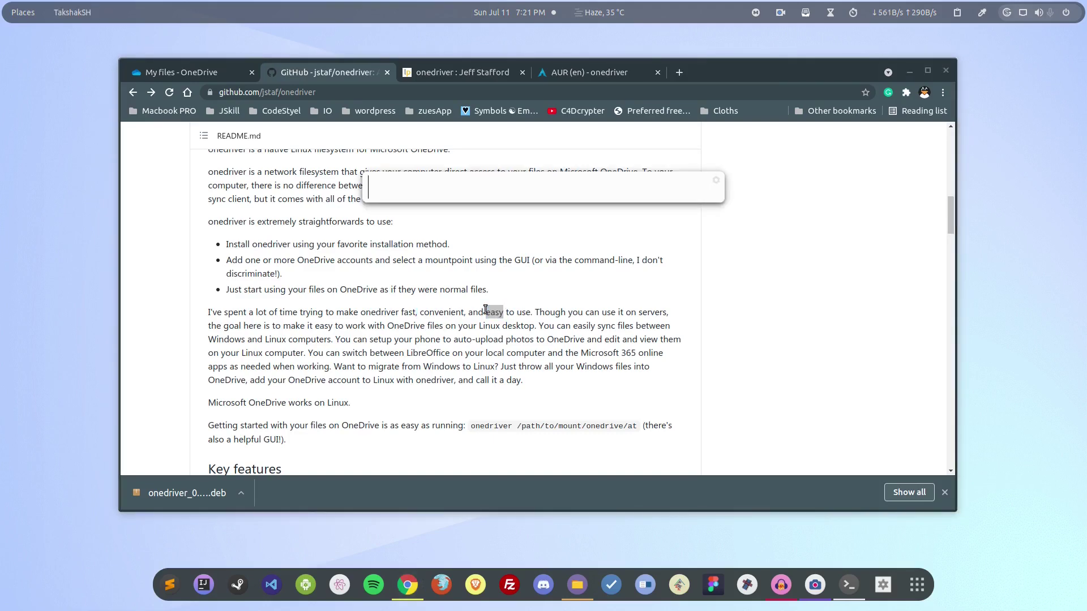
type("one")
key("Return")
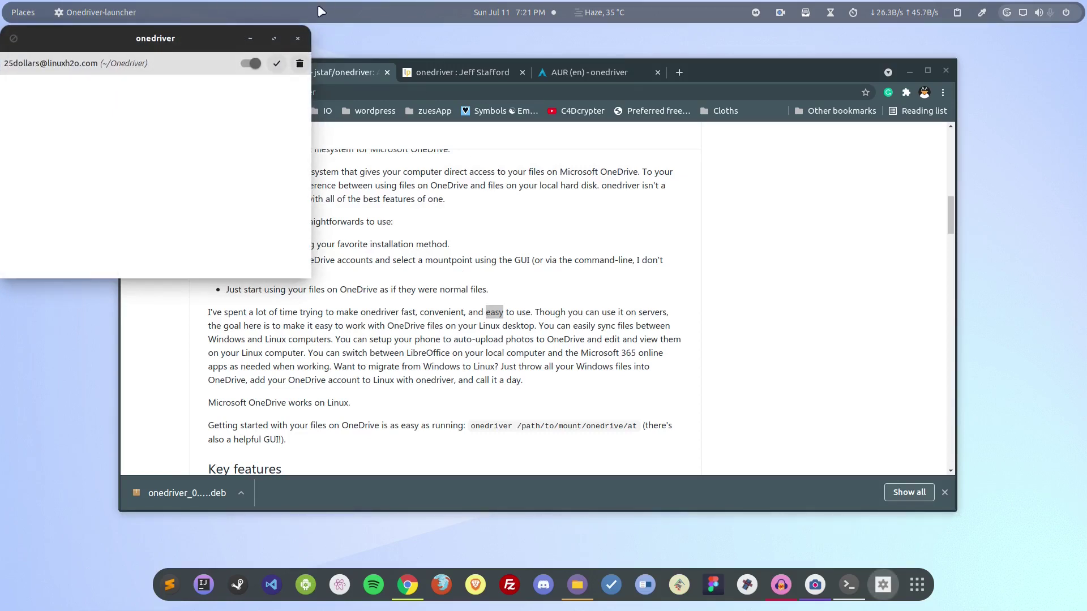
left_click(299, 38)
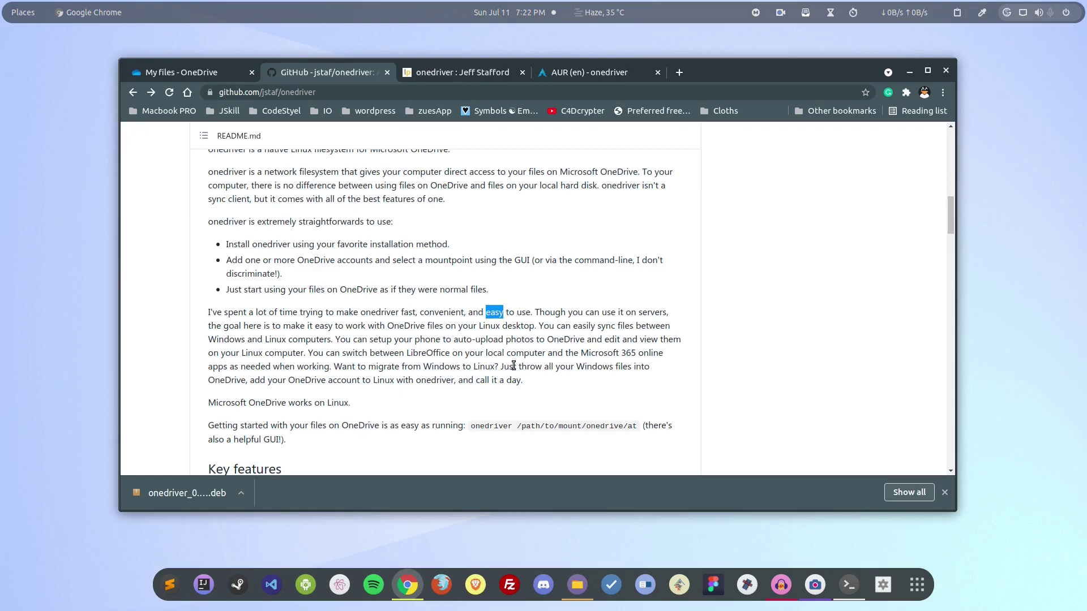
Read the Key features list, highlighting the Bidirectional sync, offline use and Fast bullets
scroll(499, 279, "down", 6)
scroll(497, 282, "up", 3)
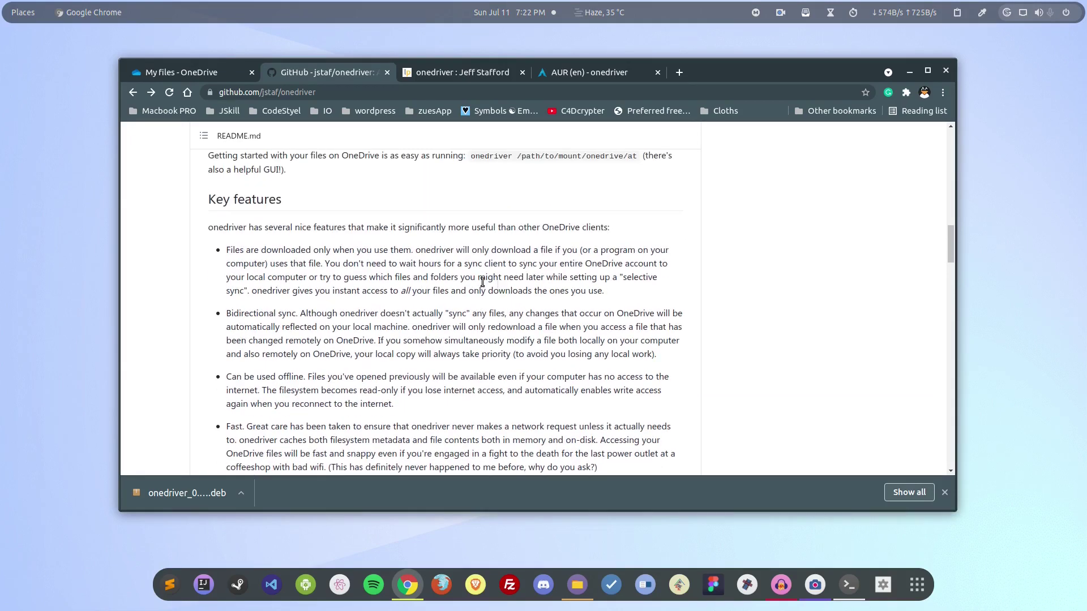
left_click_drag(229, 250, 414, 250)
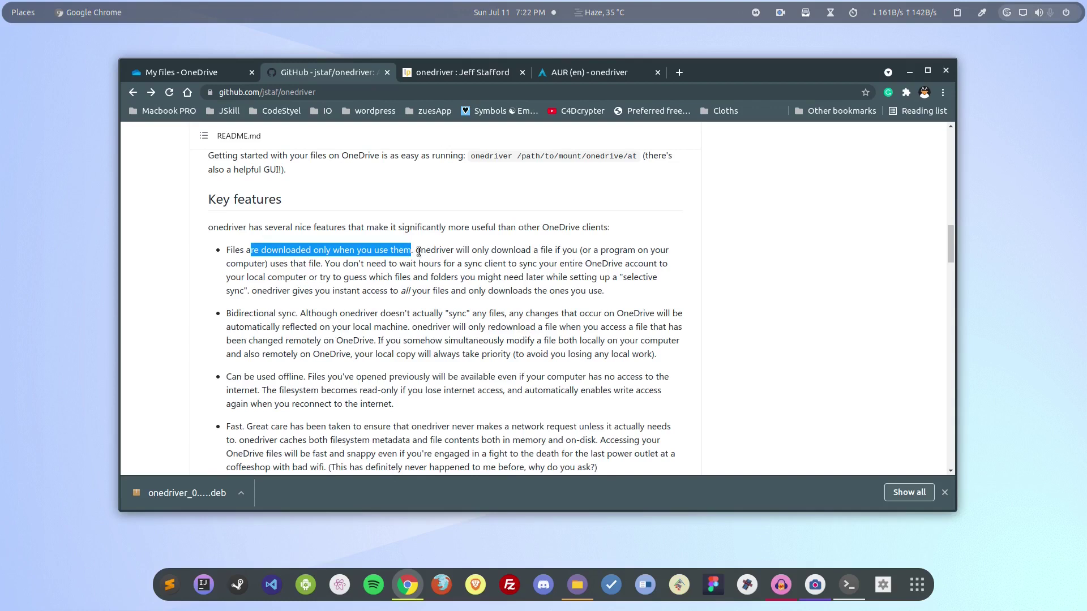
left_click(232, 318)
left_click_drag(233, 318, 227, 317)
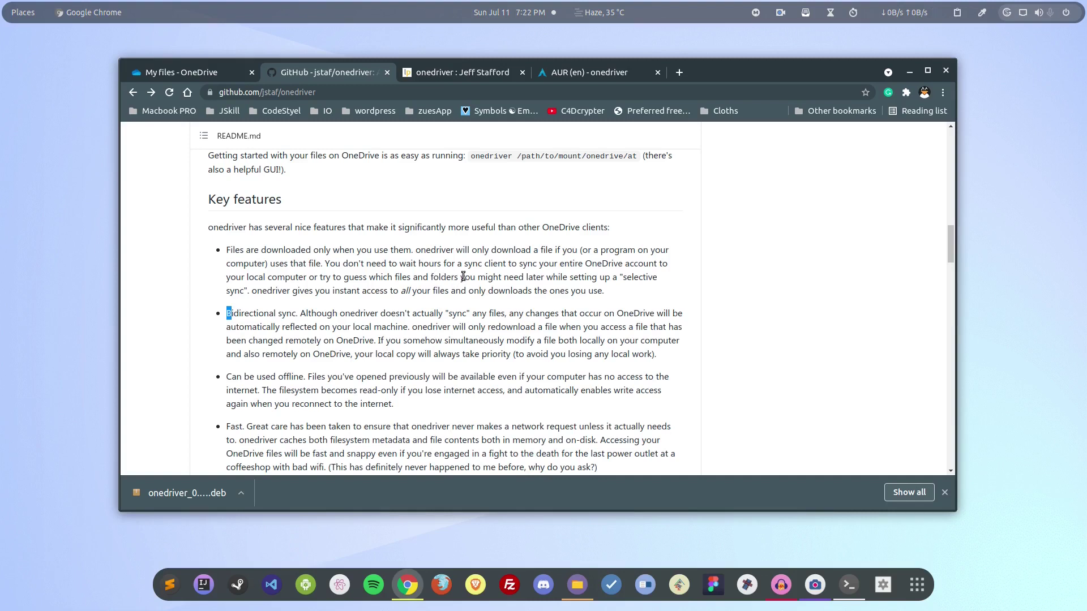
scroll(461, 280, "down", 3)
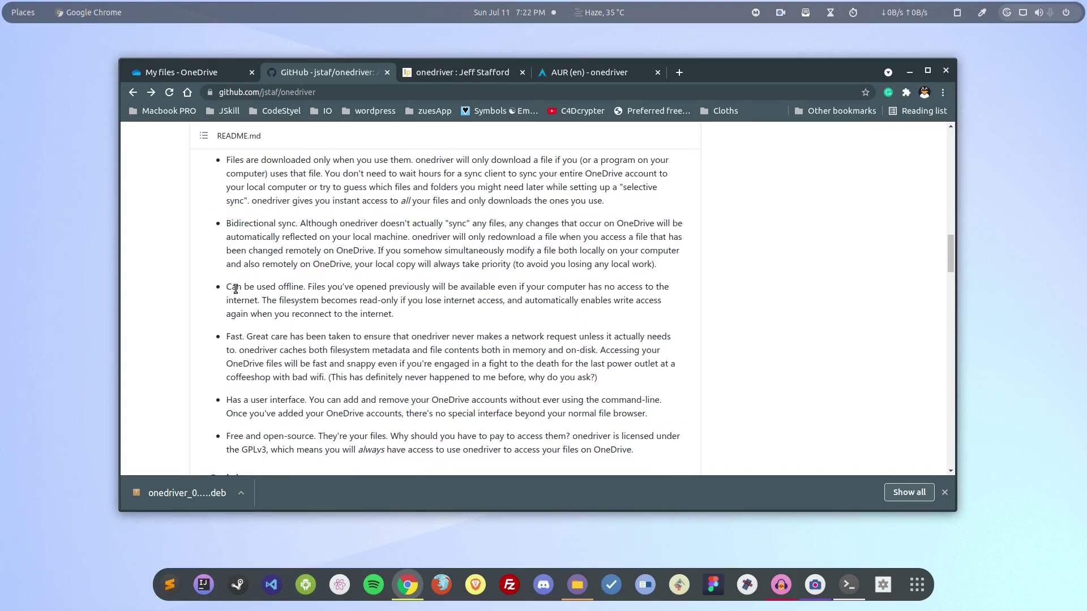
left_click_drag(235, 289, 300, 285)
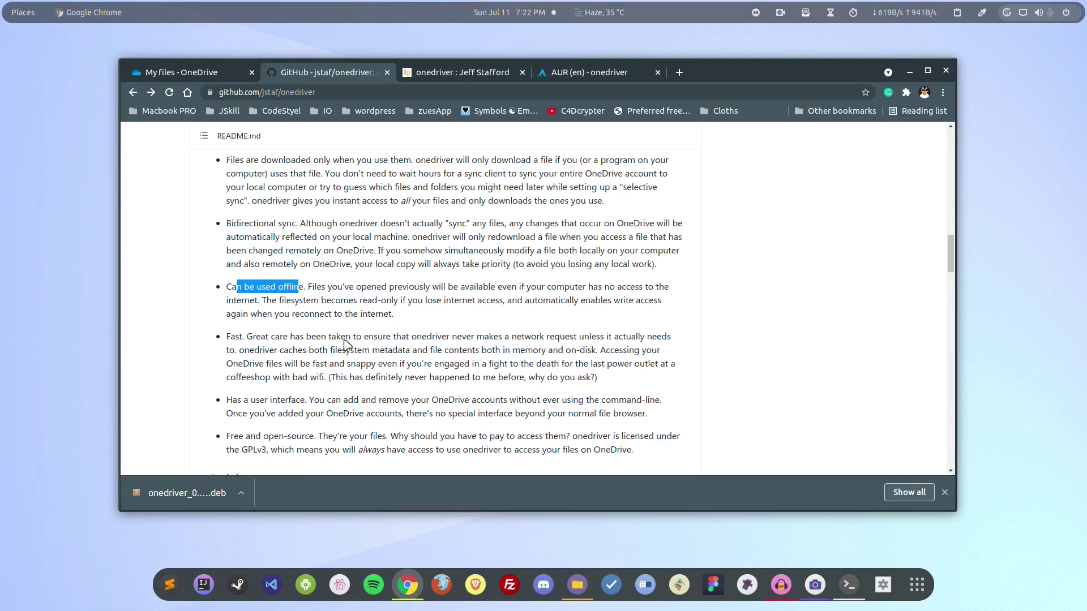
left_click(226, 336)
left_click_drag(226, 336, 338, 343)
scroll(340, 346, "down", 3)
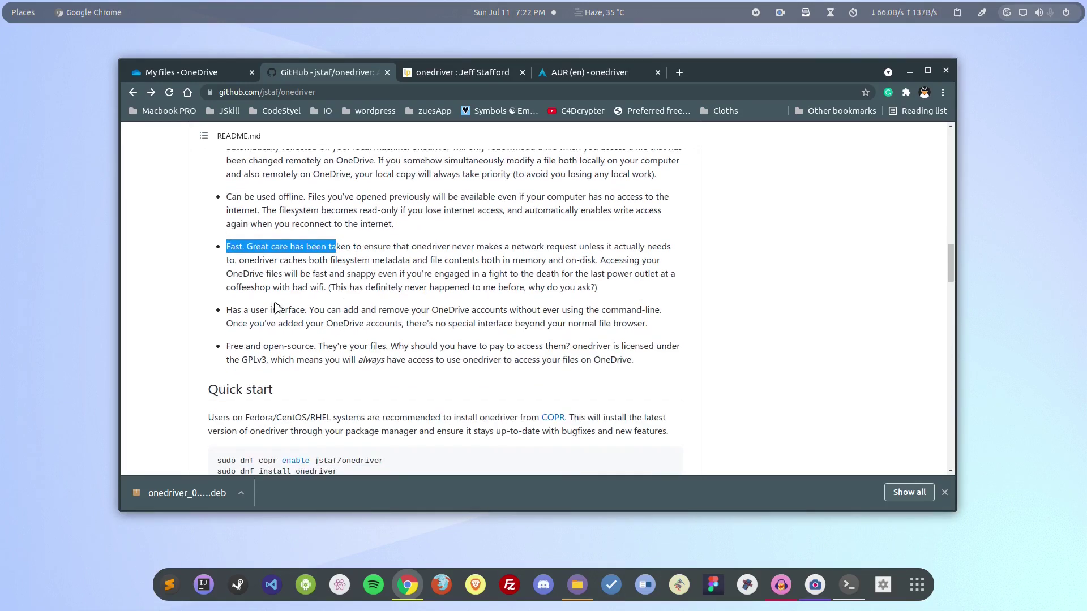
left_click_drag(280, 310, 226, 310)
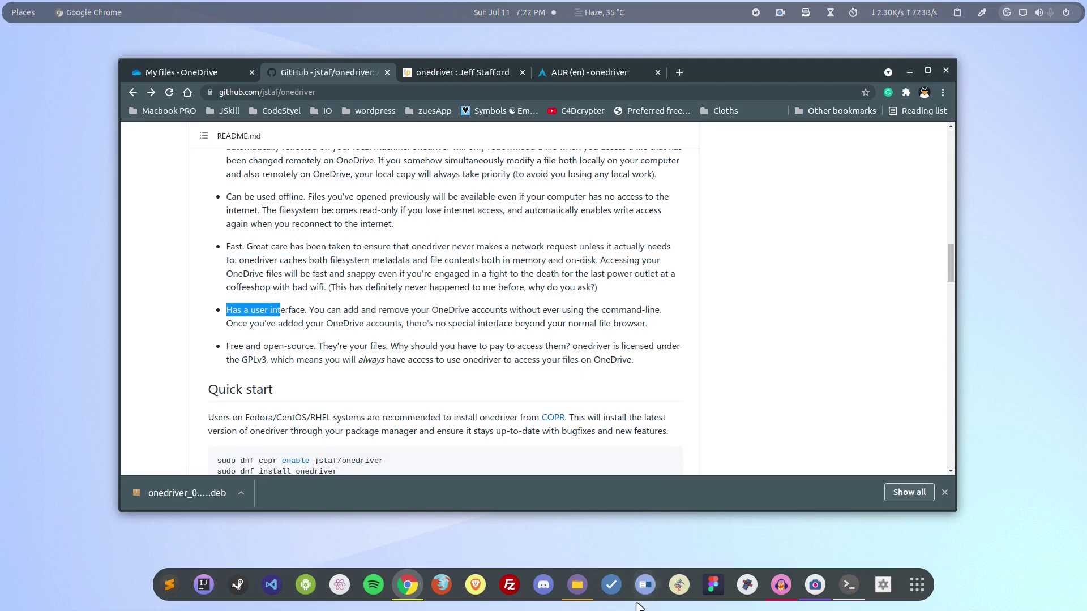
Bring up the Onedriver folder in Files, minimize it, and scroll the README back up
left_click(586, 583)
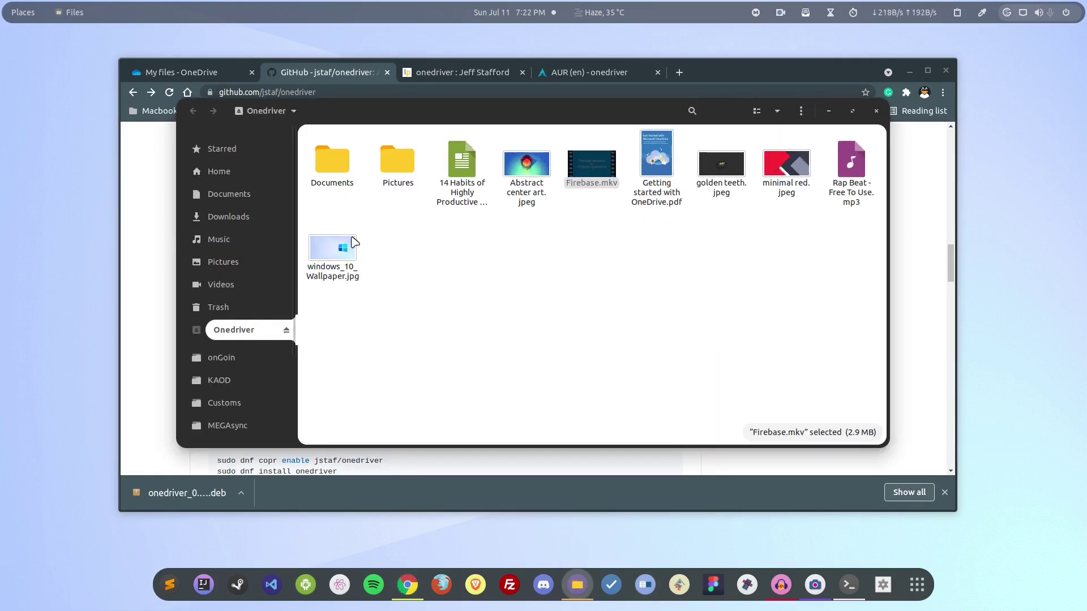
left_click(829, 111)
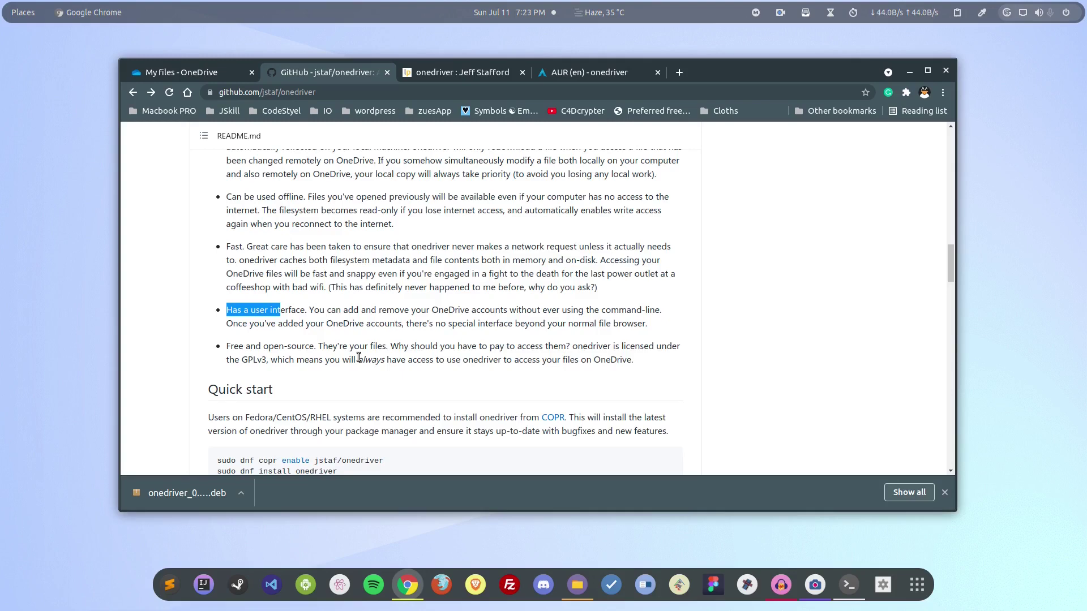
scroll(358, 357, "down", 8)
scroll(373, 365, "up", 20)
scroll(385, 374, "up", 5)
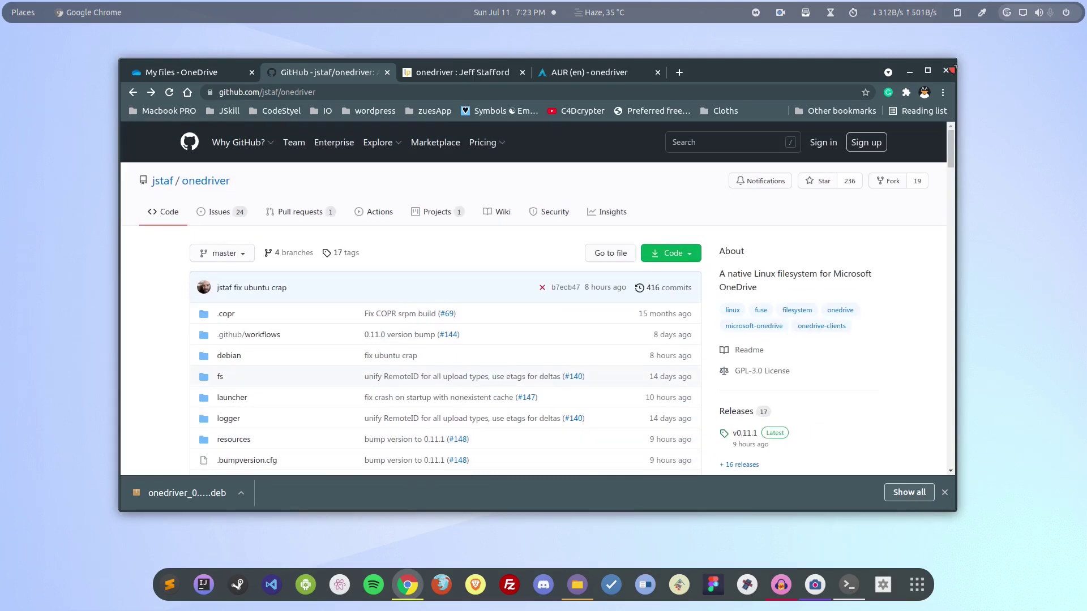
left_click(908, 72)
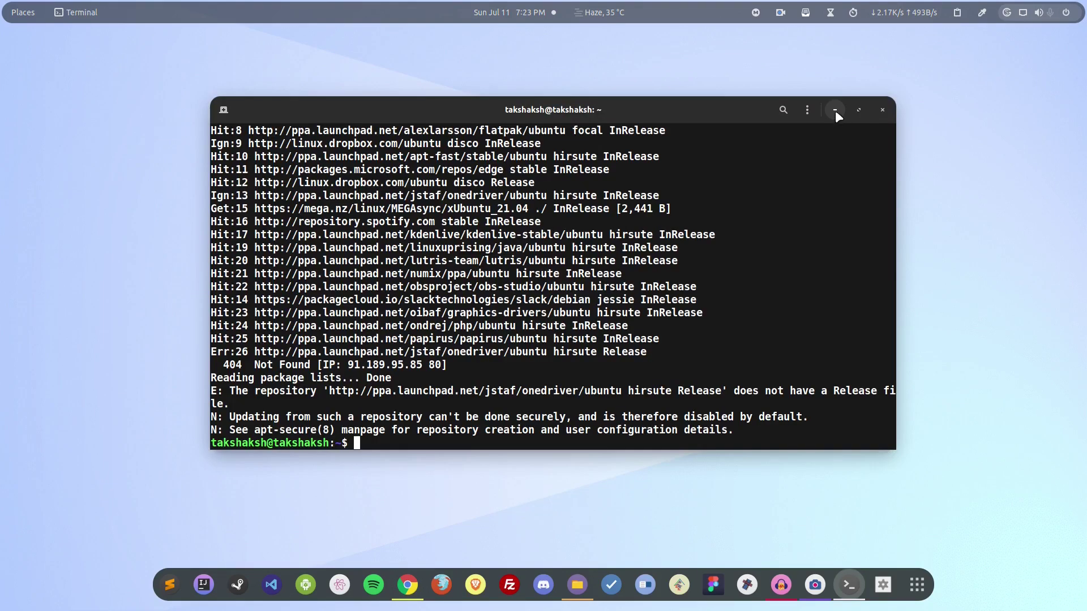